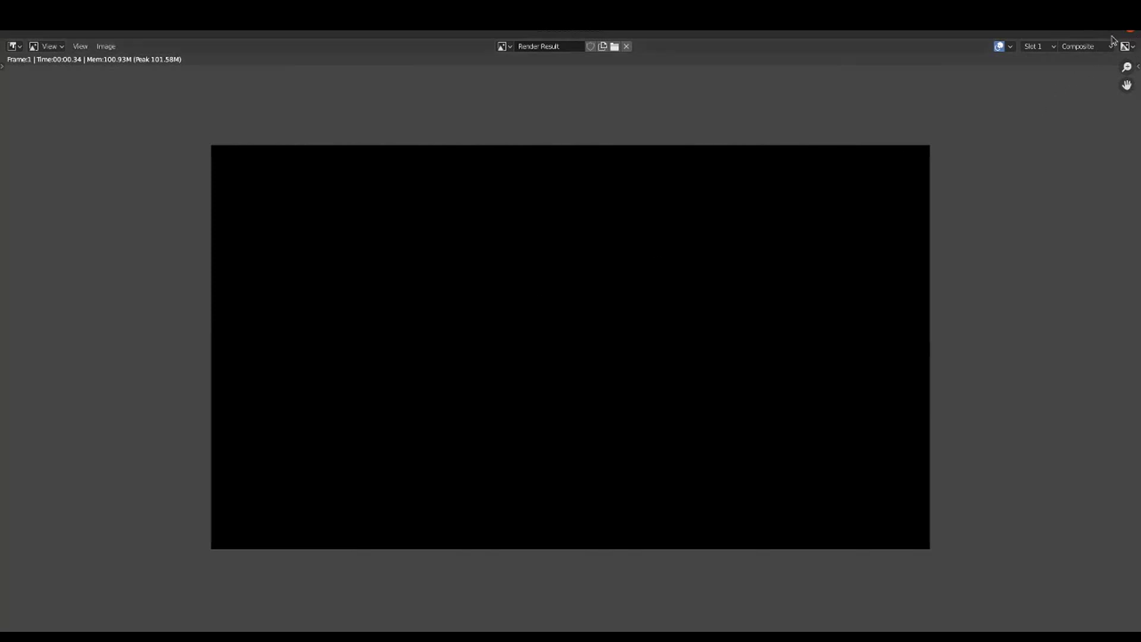
- In the Compositing workspace, link Render Layers Image to Composite Image and re-render with F12
click(1115, 34)
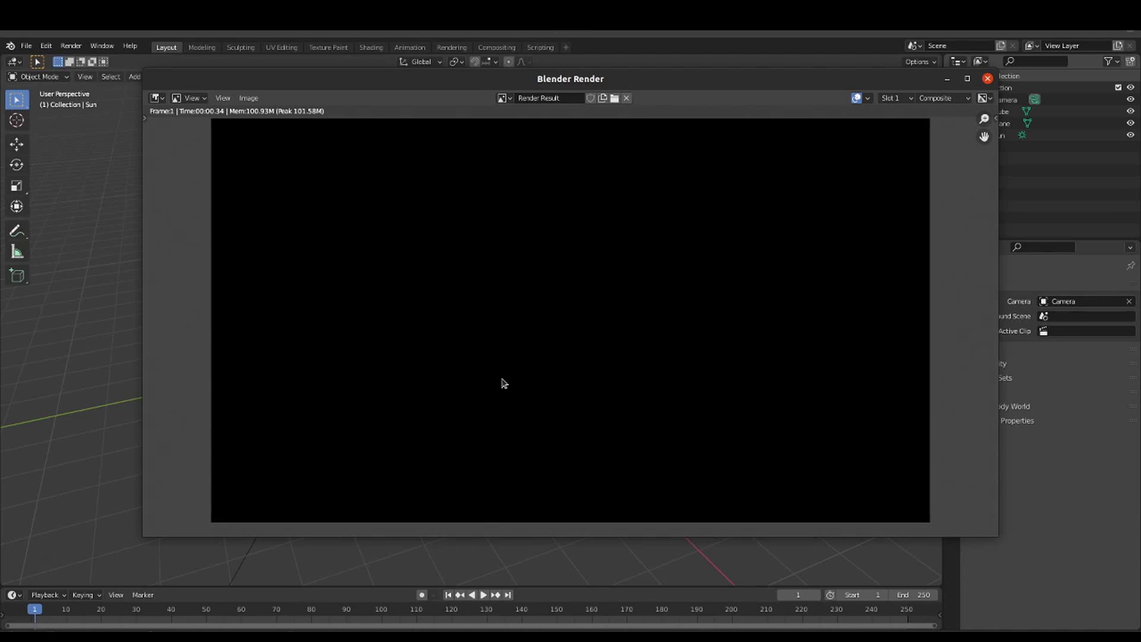
key(Escape)
click(496, 48)
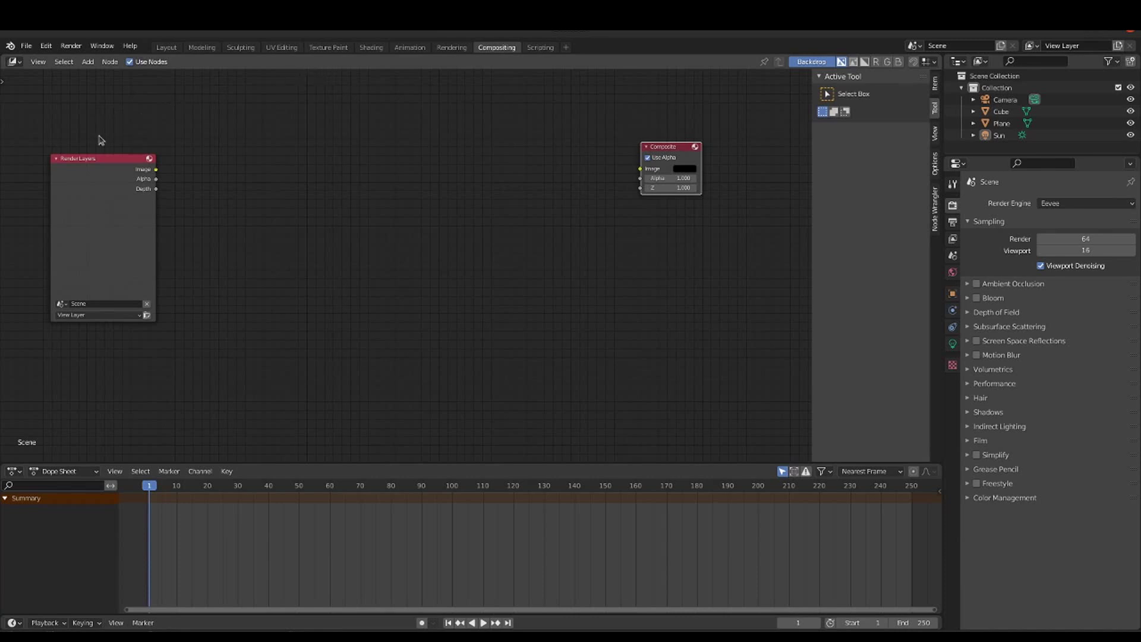
click(89, 178)
drag(155, 169, 640, 169)
key(F12)
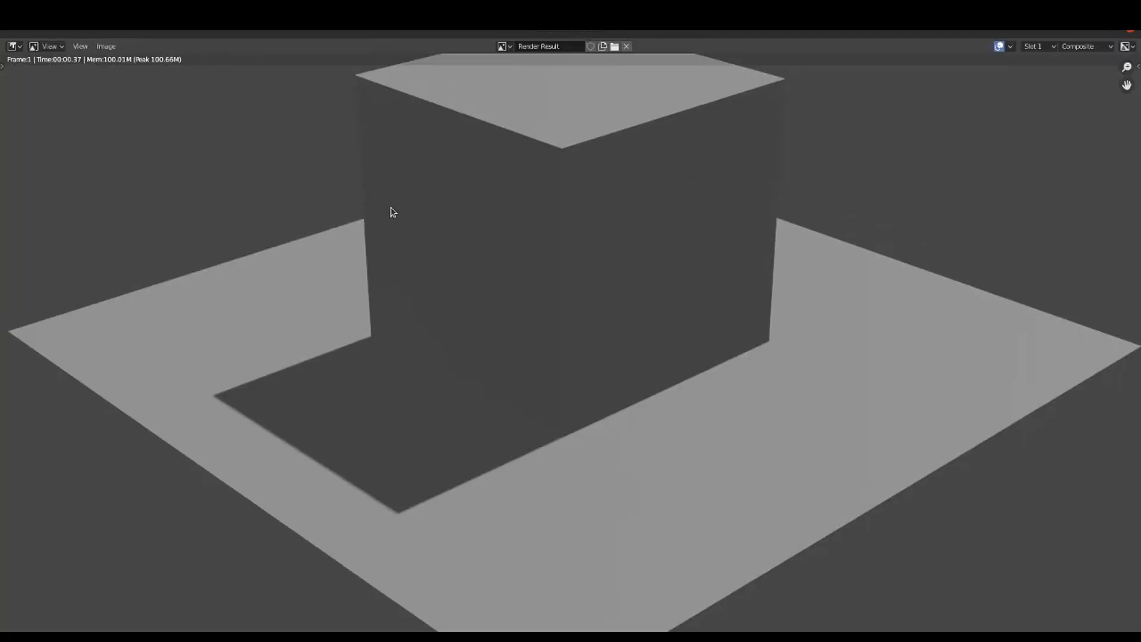
scroll(523, 262, down, 3)
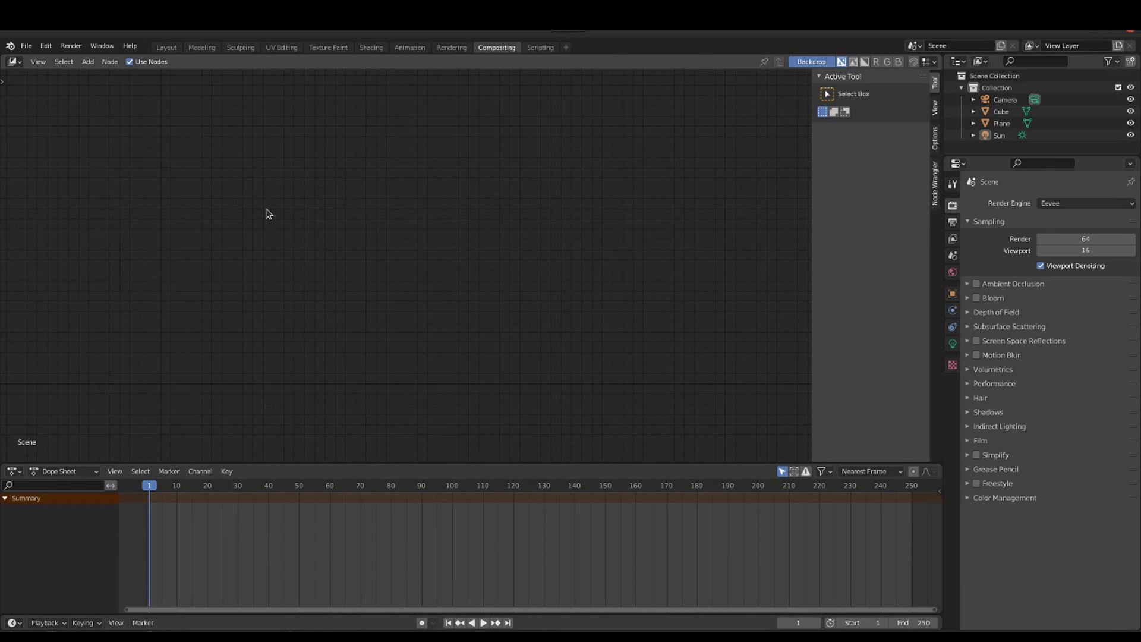
- Add a Render Layers node and a Composite node to its right, joined Image to Image
key(shift+a)
key(s)
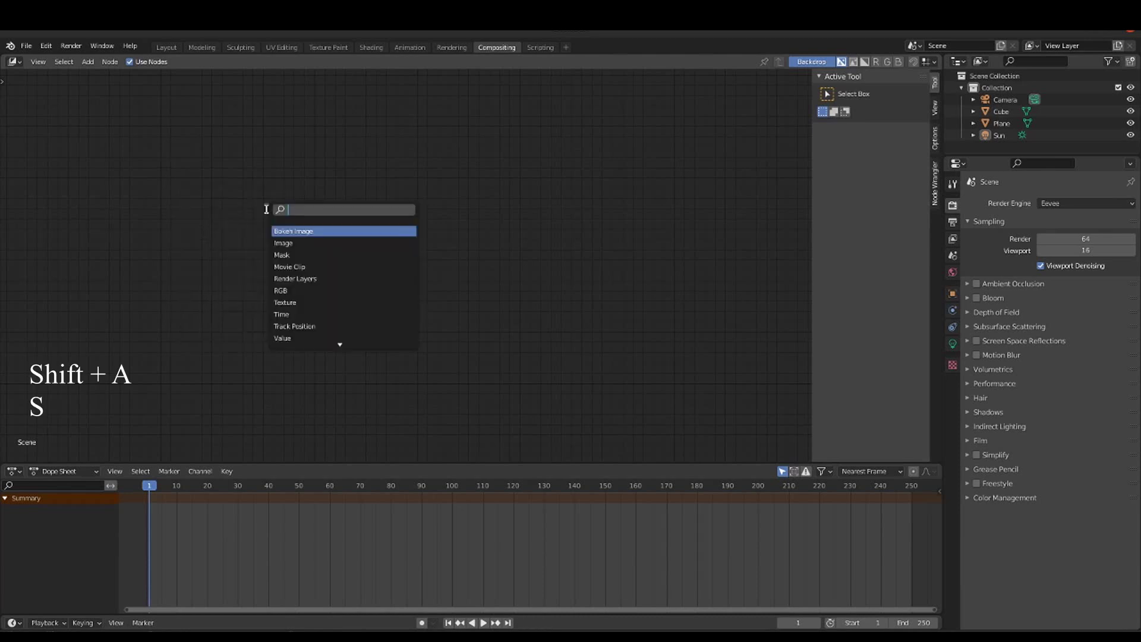
click(294, 278)
key(shift+a)
text(scomp)
key(Return)
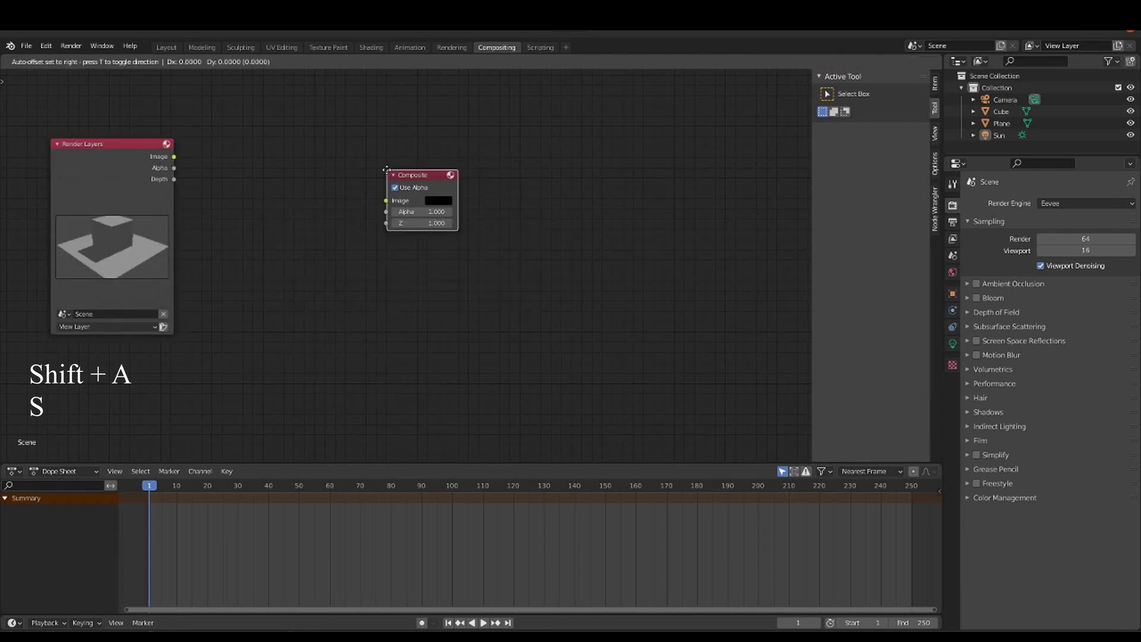
click(577, 144)
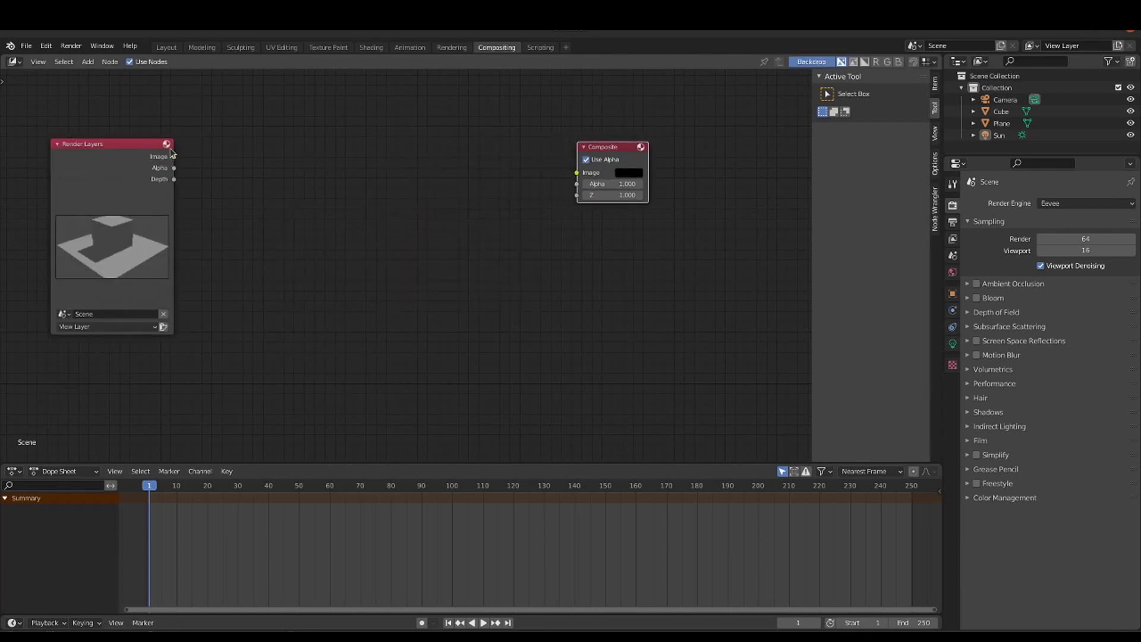
drag(173, 157, 576, 173)
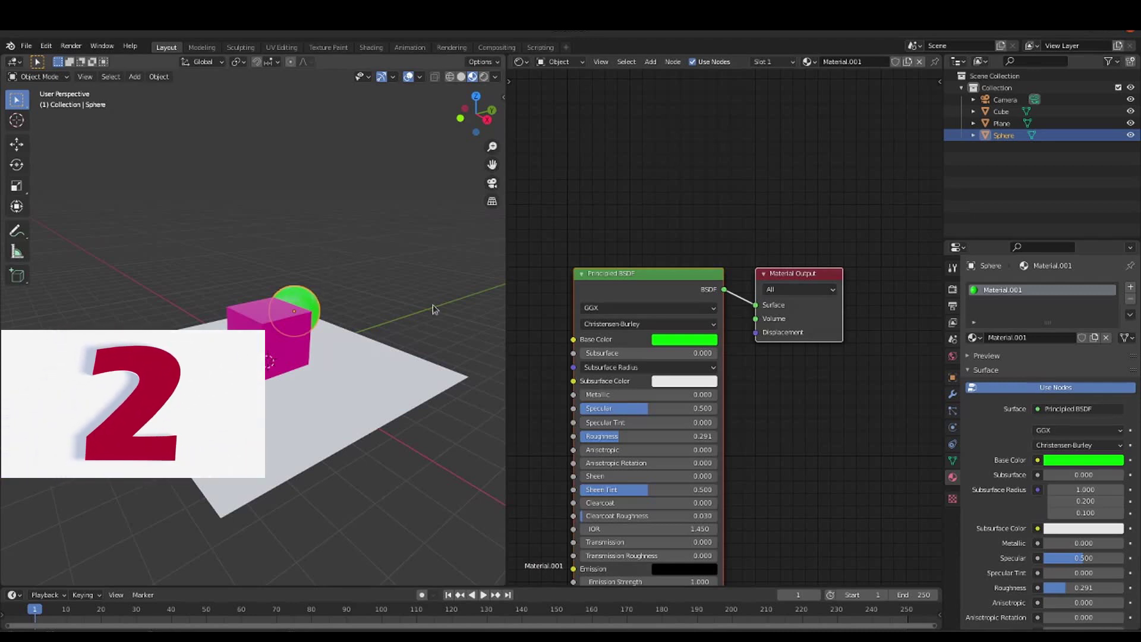
scroll(386, 307, down, 2)
scroll(386, 307, up, 3)
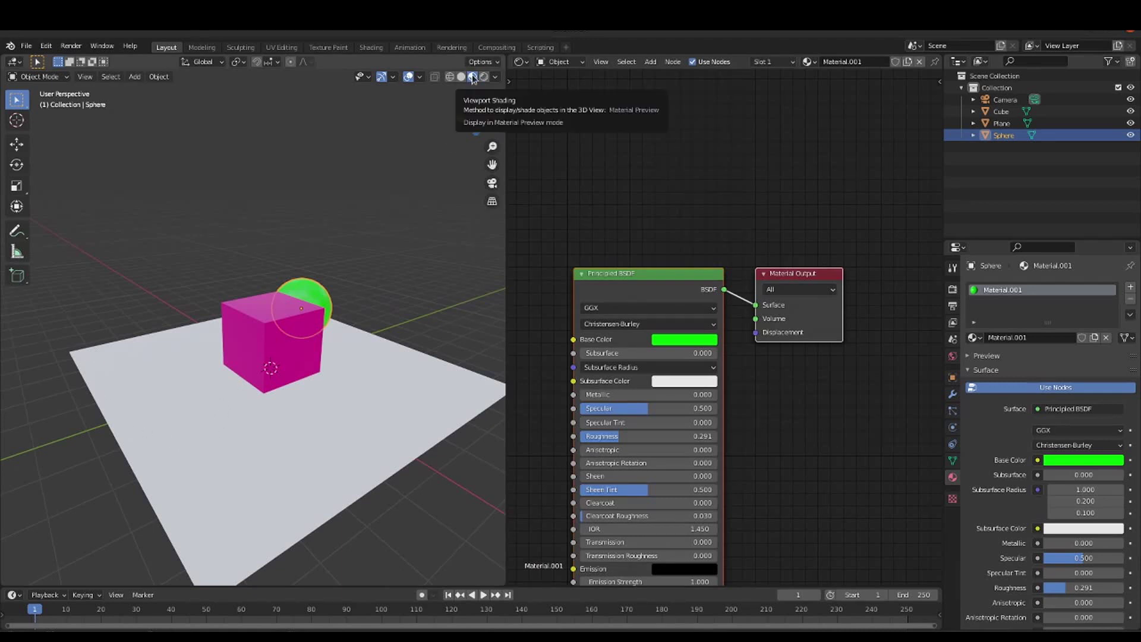
click(363, 49)
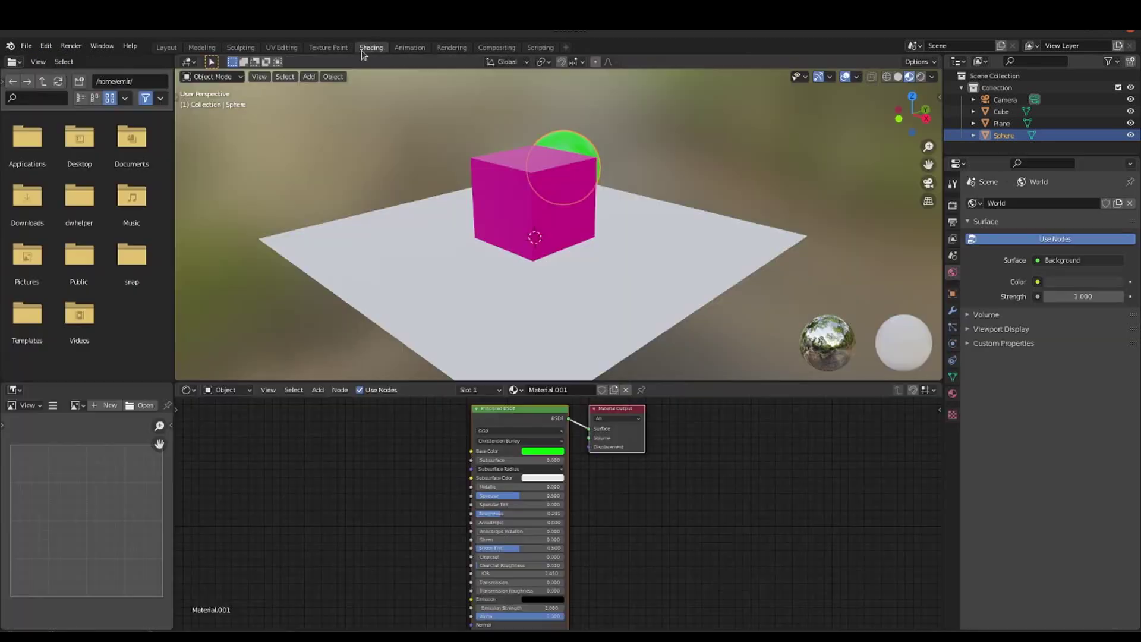
mouse_move(506, 174)
middle_down()
mouse_move(390, 171)
mouse_move(499, 195)
middle_up()
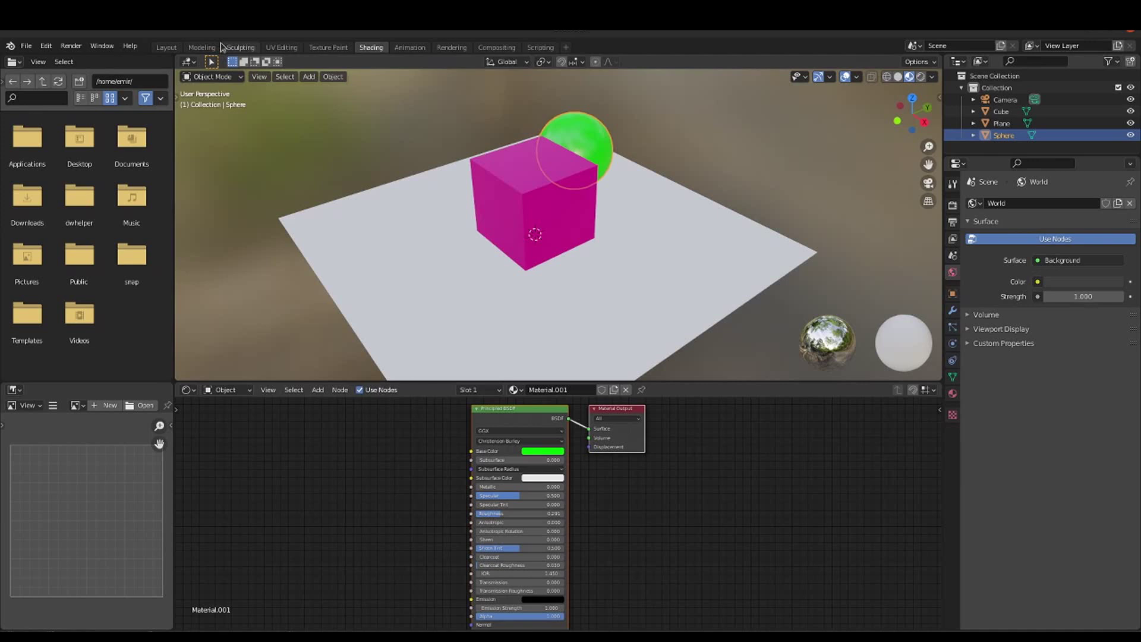
click(167, 47)
key(F12)
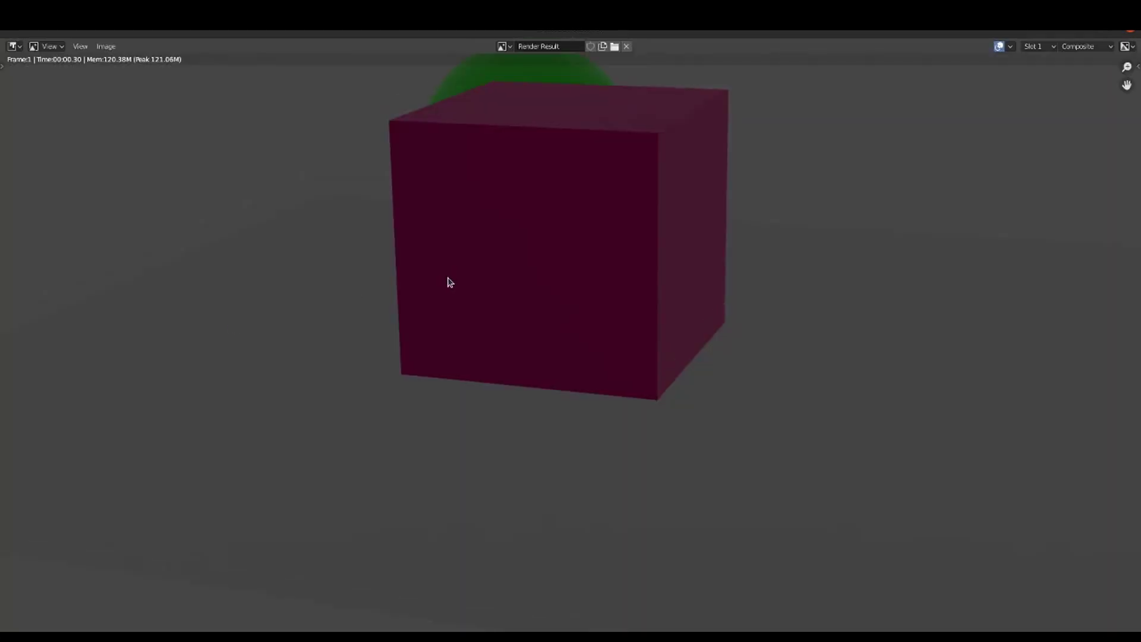
scroll(450, 282, down, 2)
scroll(441, 302, down, 1)
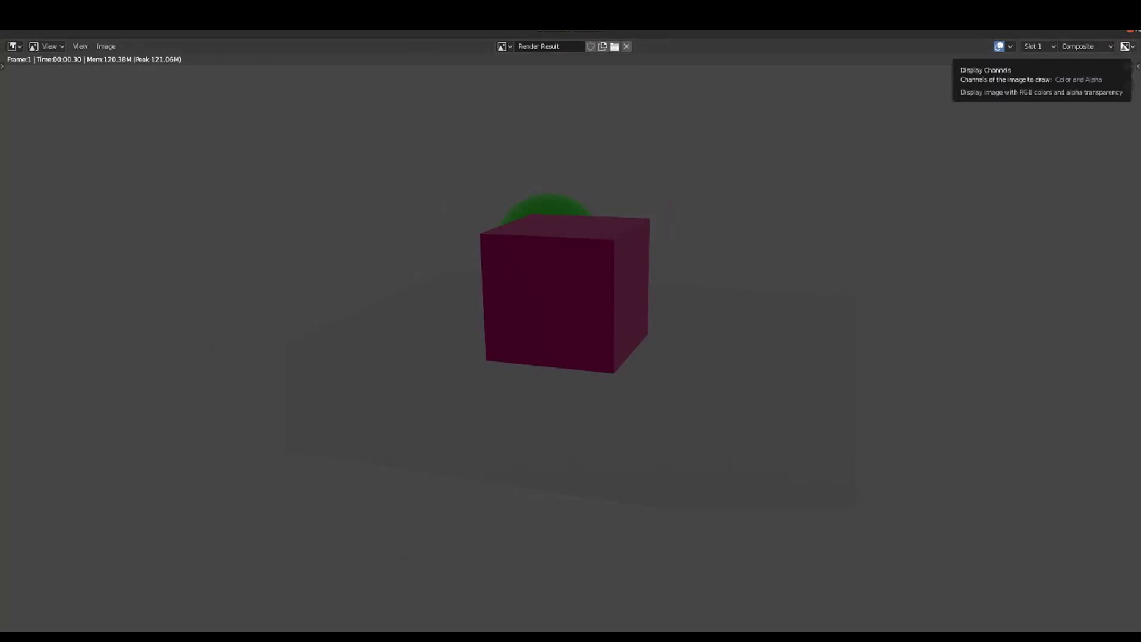
- Add a Sun light to the scene
key(Escape)
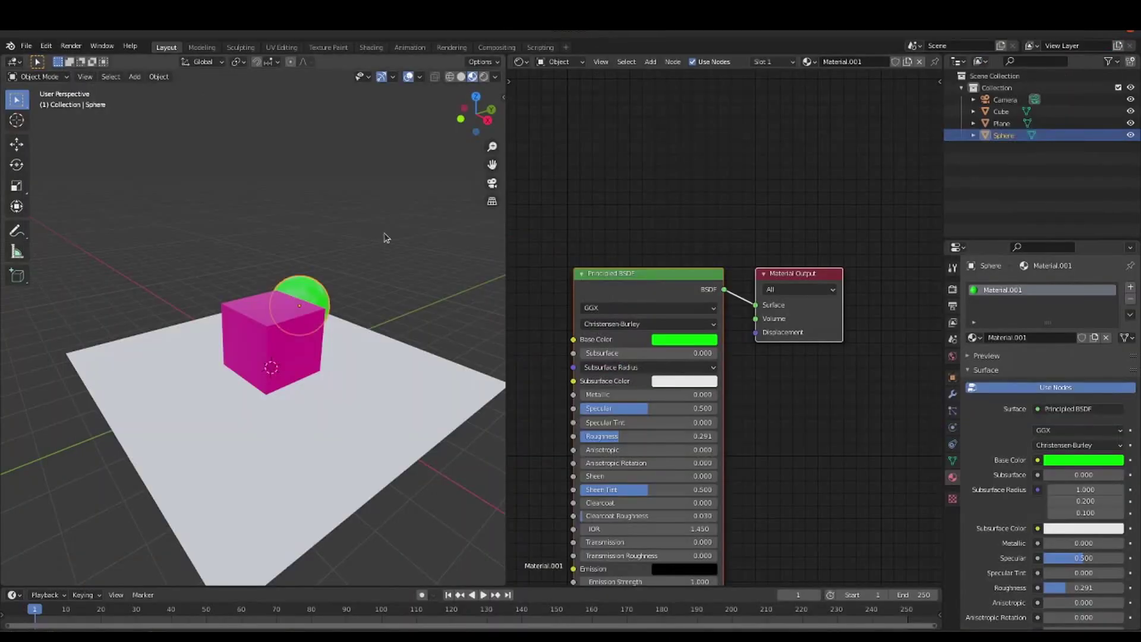
middle_drag(248, 204, 312, 251)
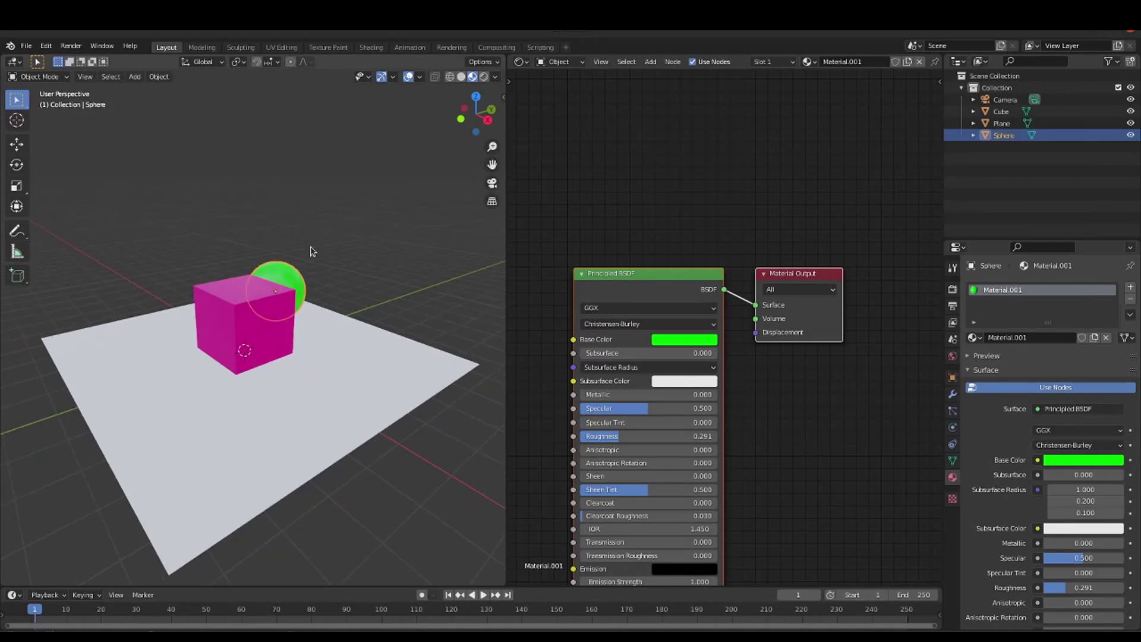
key(shift+a)
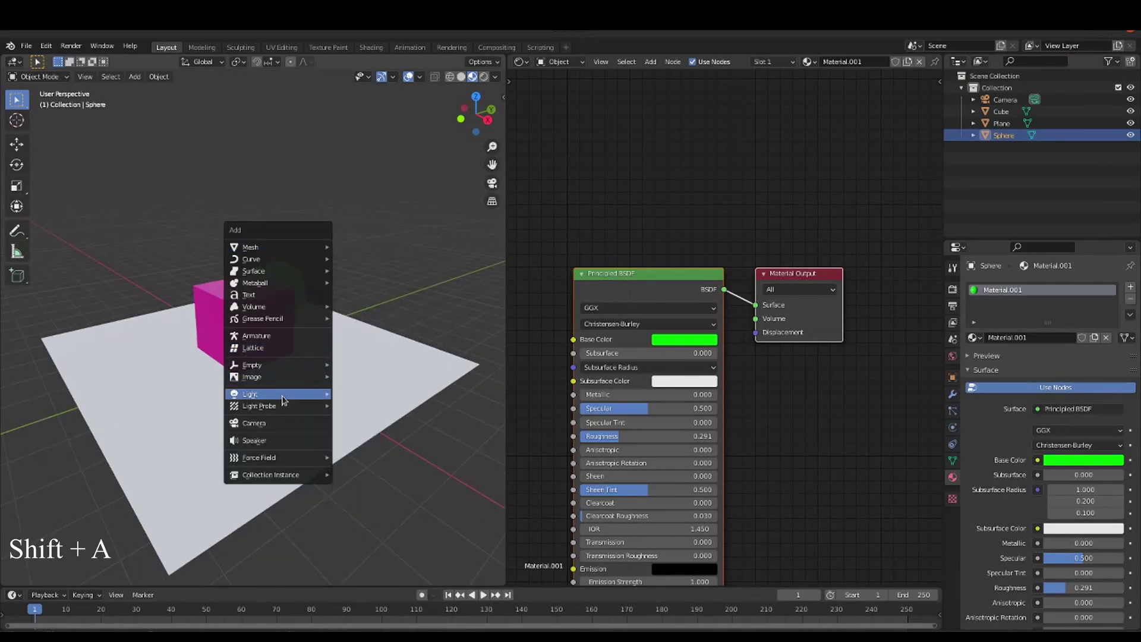
mouse_move(281, 397)
click(362, 406)
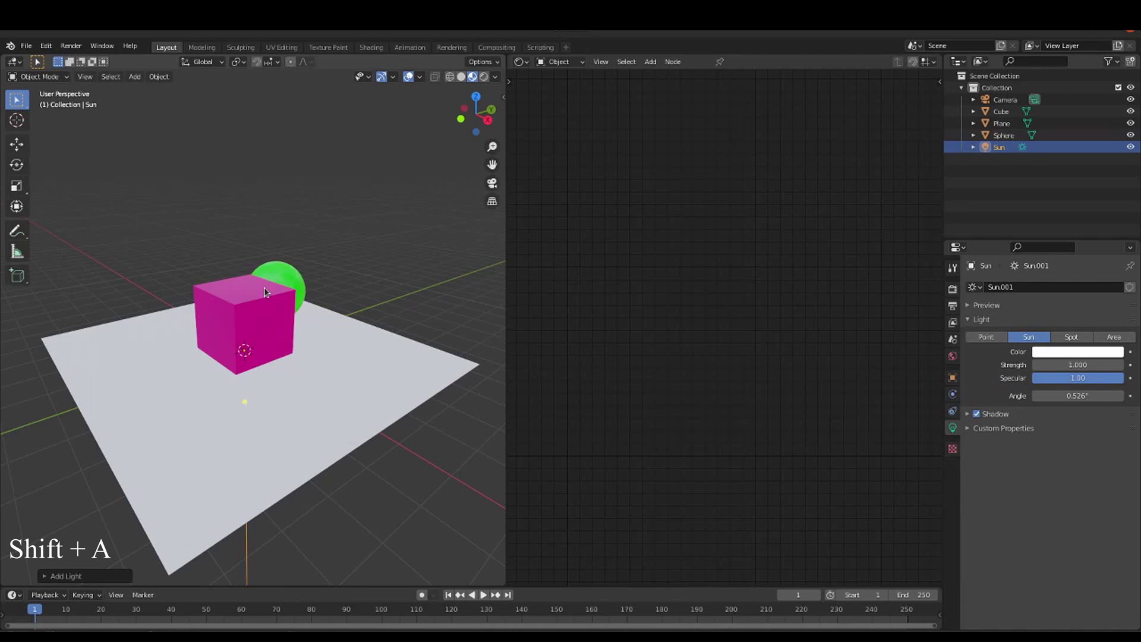
- Raise the Sun along Z above the cube and render the shadowed frame
key(g)
key(z)
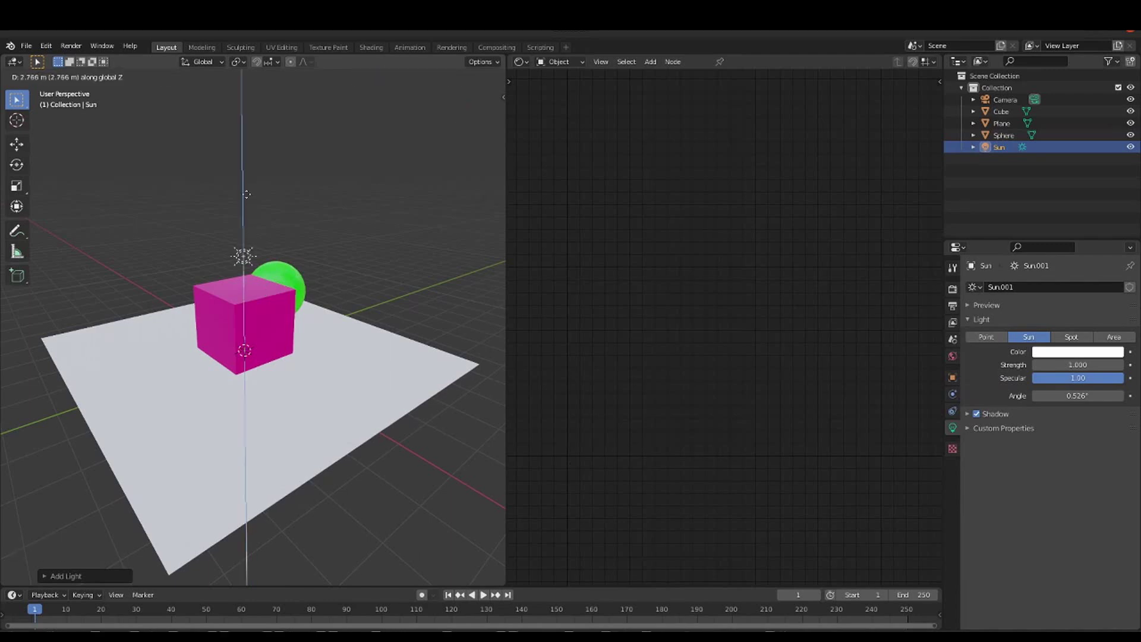
click(243, 142)
key(F12)
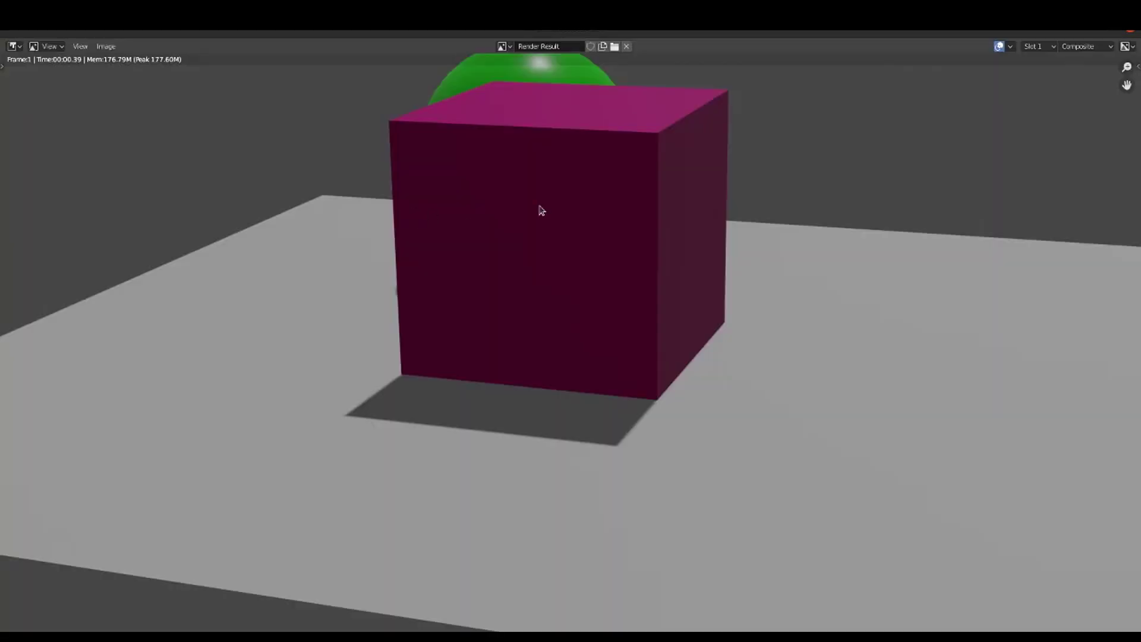
scroll(591, 226, down, 1)
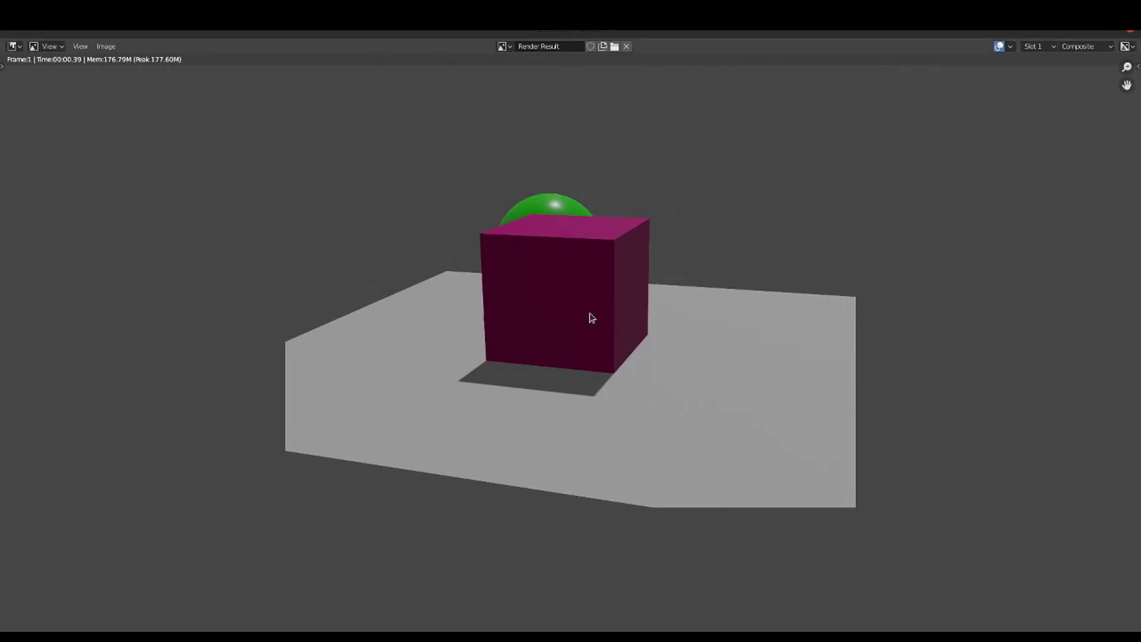
click(1131, 30)
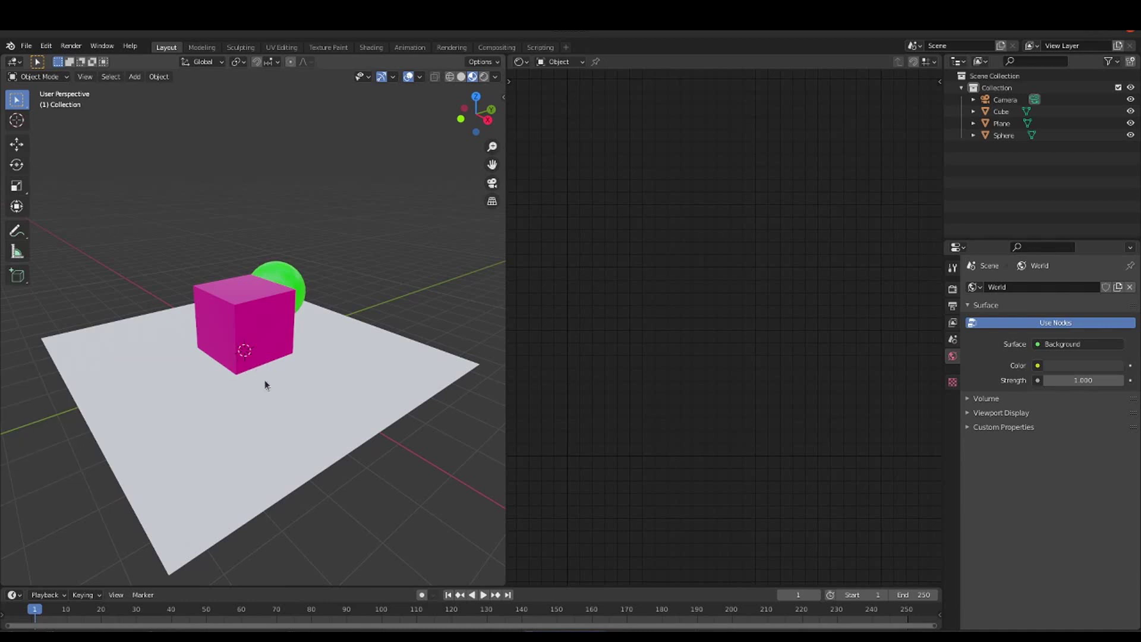
- Turn the area into a Shader Editor displaying the World node tree
click(265, 380)
click(245, 320)
click(522, 61)
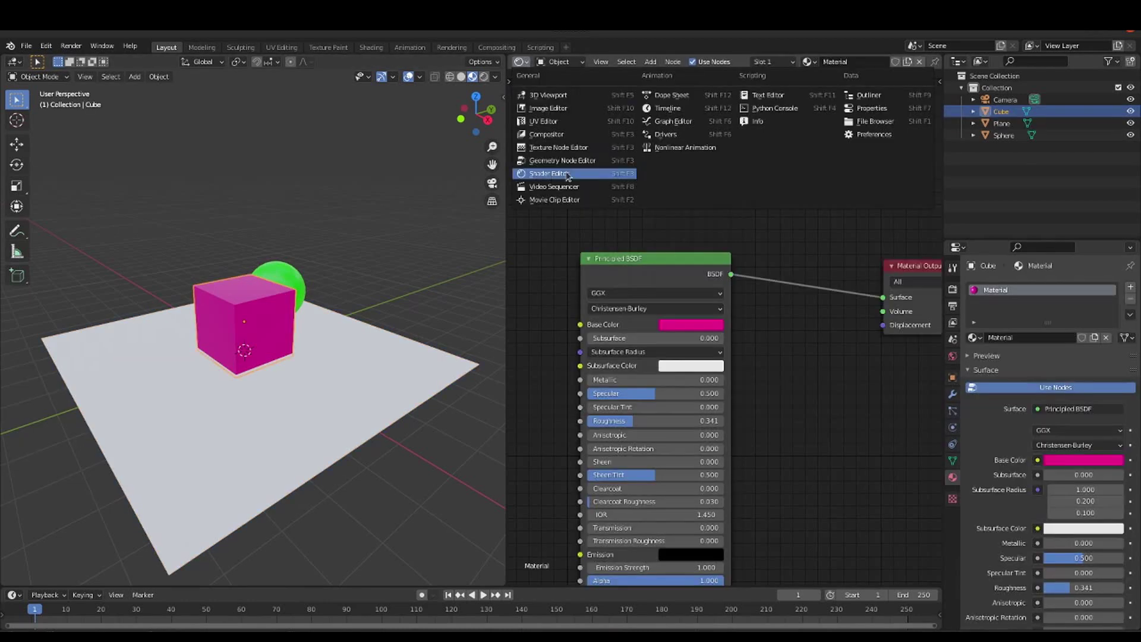
click(571, 175)
click(556, 62)
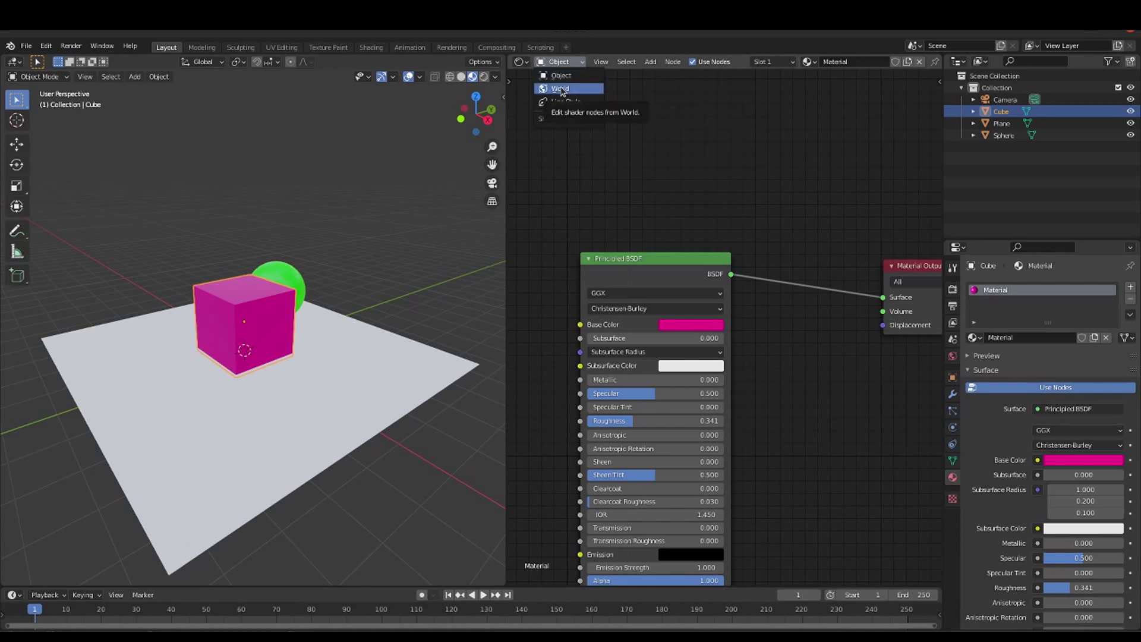
click(560, 88)
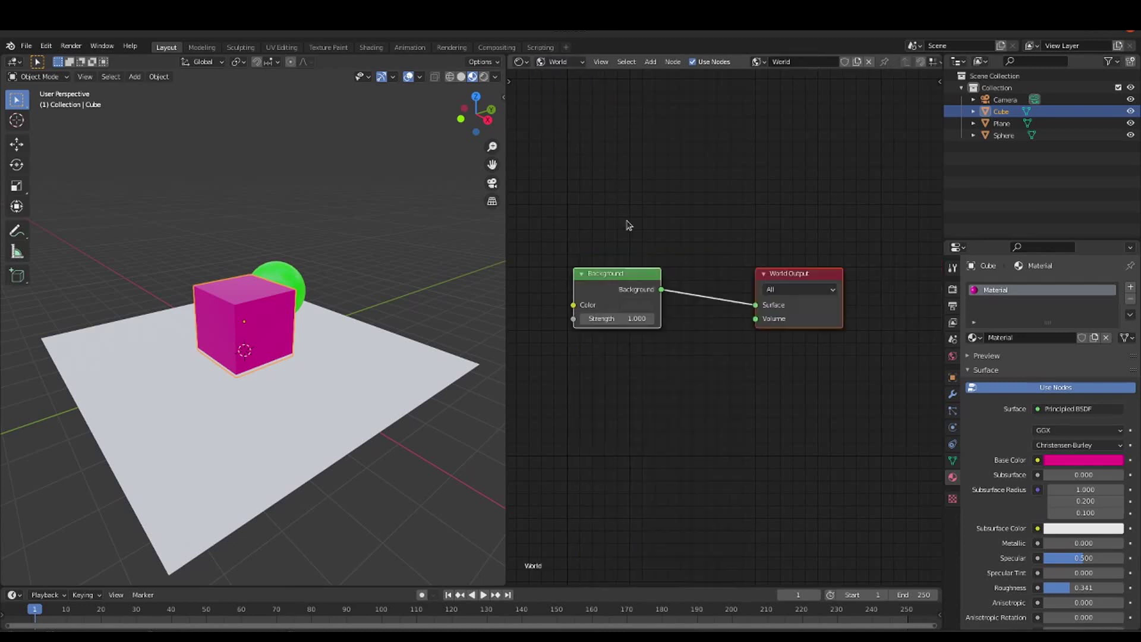
- Add Mapping and Texture Coordinate nodes before the environment texture, linking Generated into Mapping
key(shift+a)
key(s)
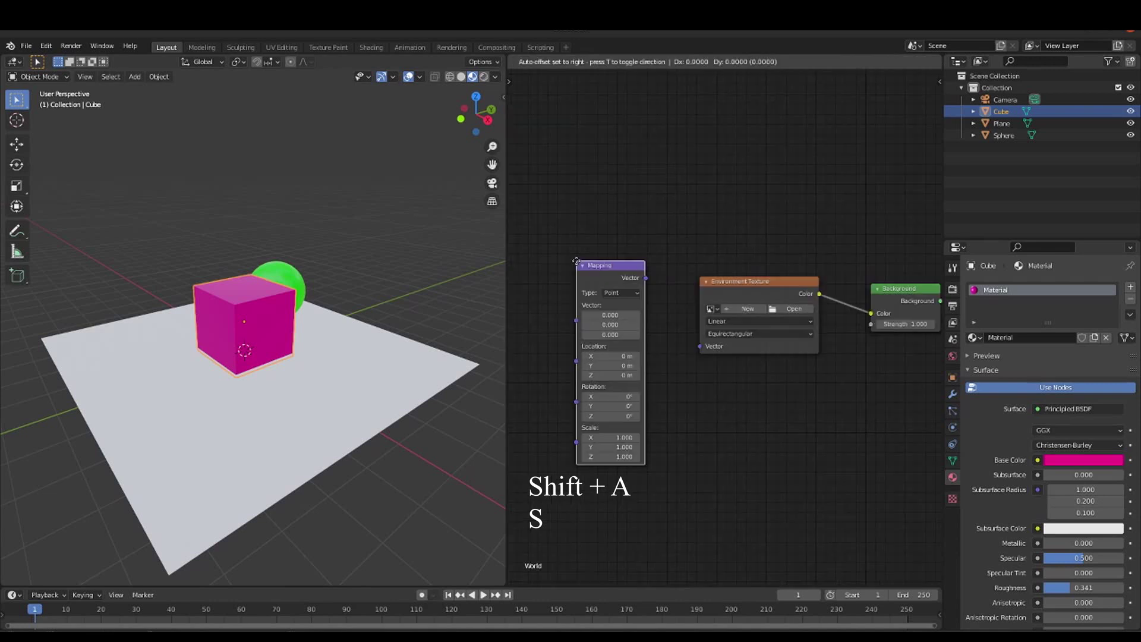
click(613, 303)
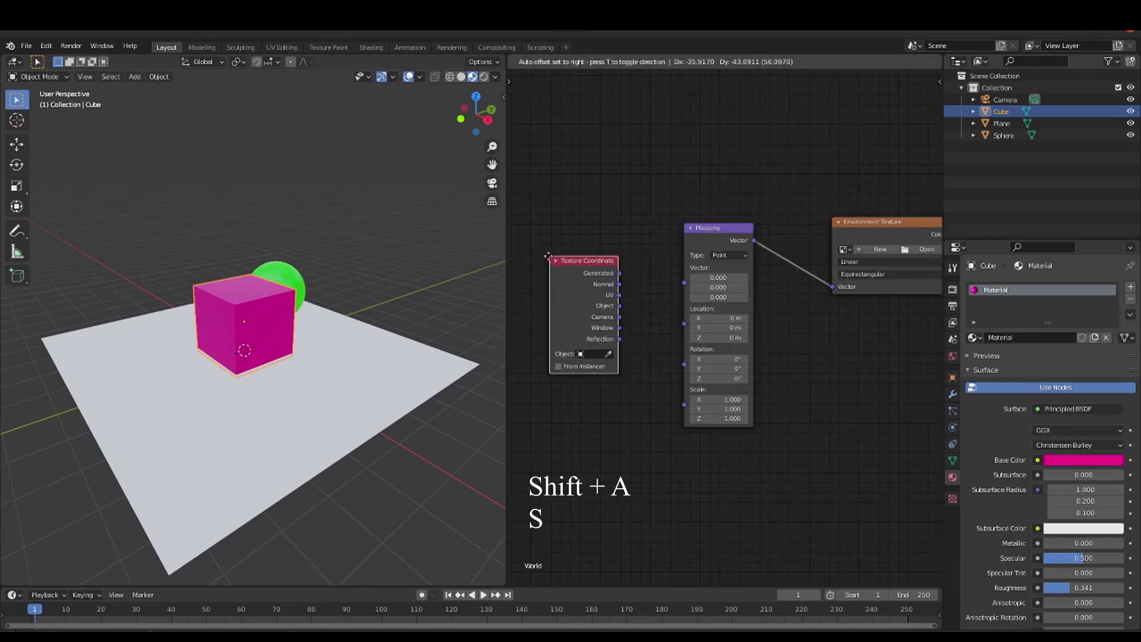
click(594, 274)
drag(609, 273, 684, 283)
scroll(805, 313, down, 2)
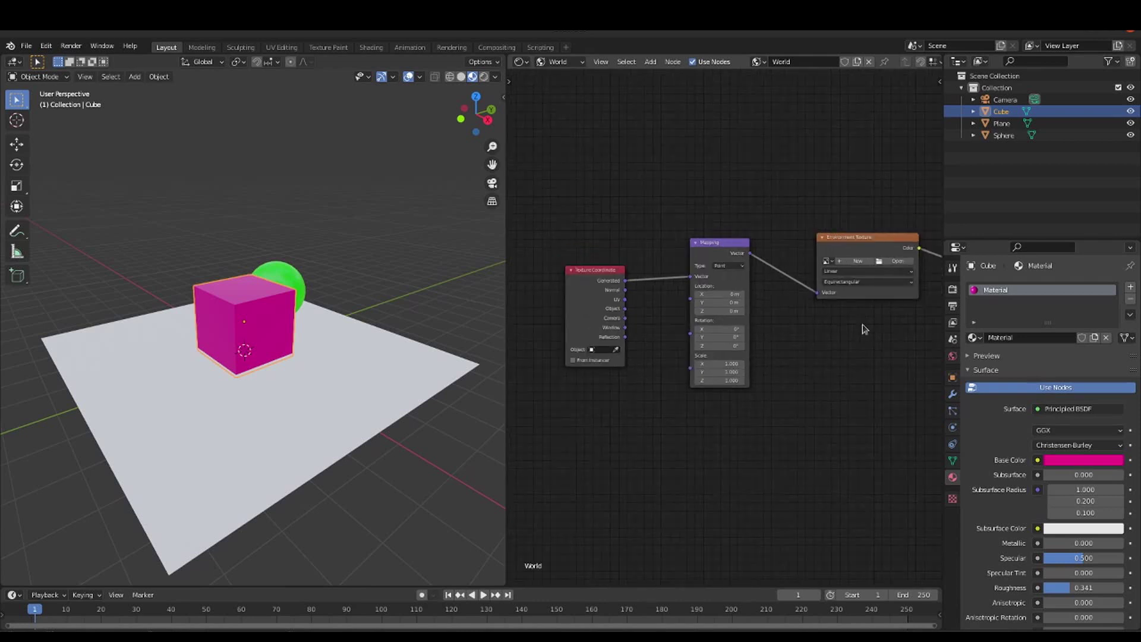
middle_drag(861, 326, 819, 327)
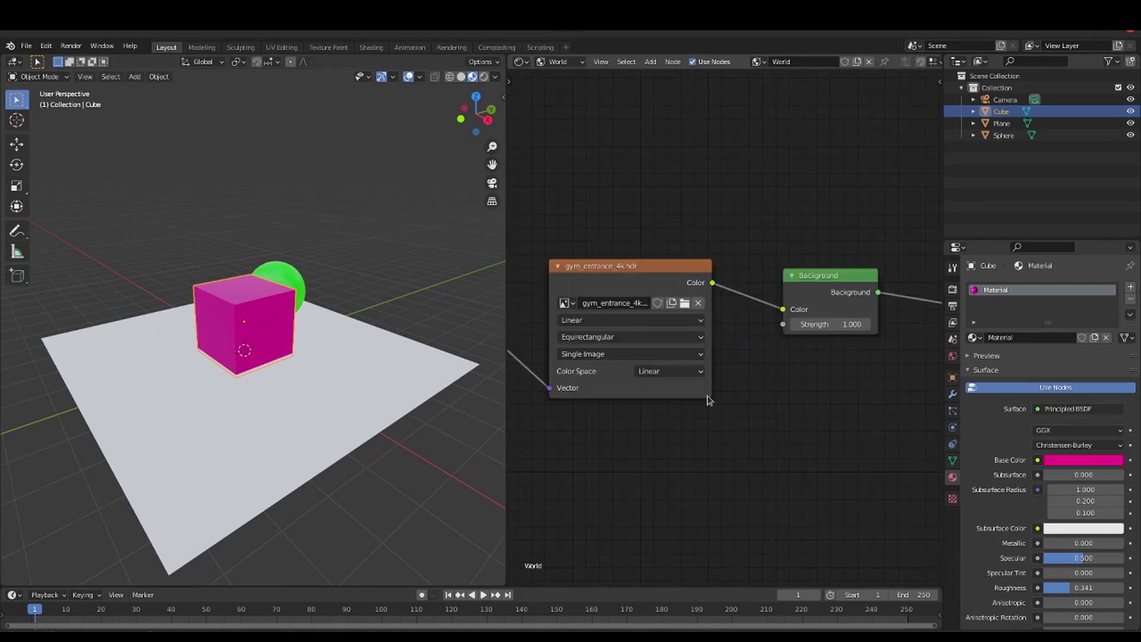
scroll(732, 354, down, 3)
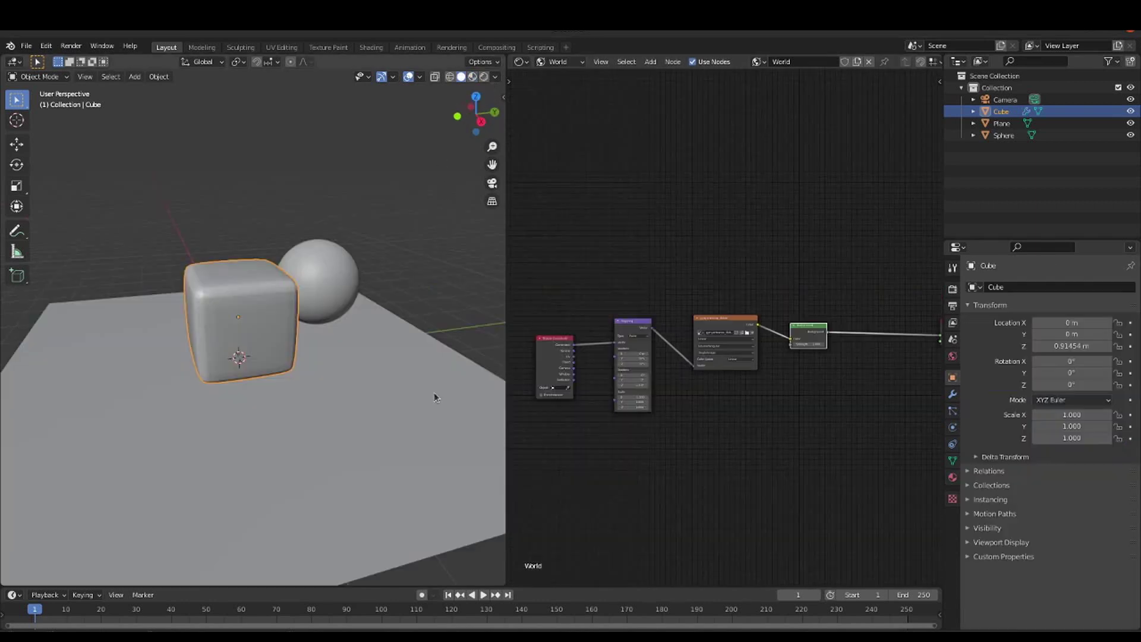
- Orbit the viewport and switch to Rendered shading to see the HDR-lit cube and sphere
middle_drag(416, 361, 371, 377)
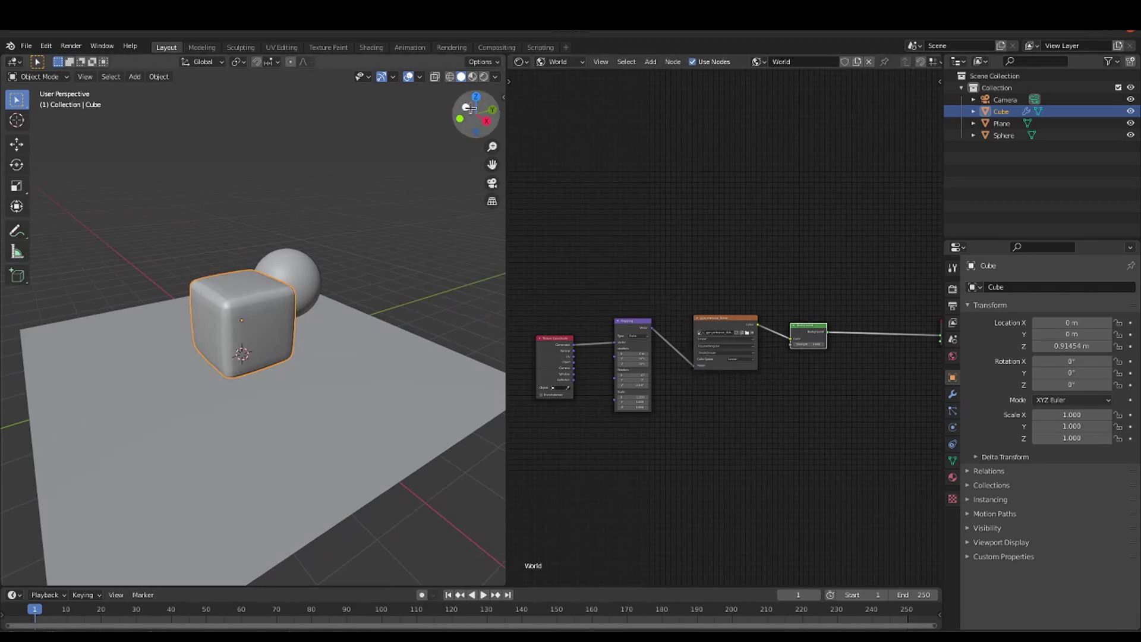
click(484, 77)
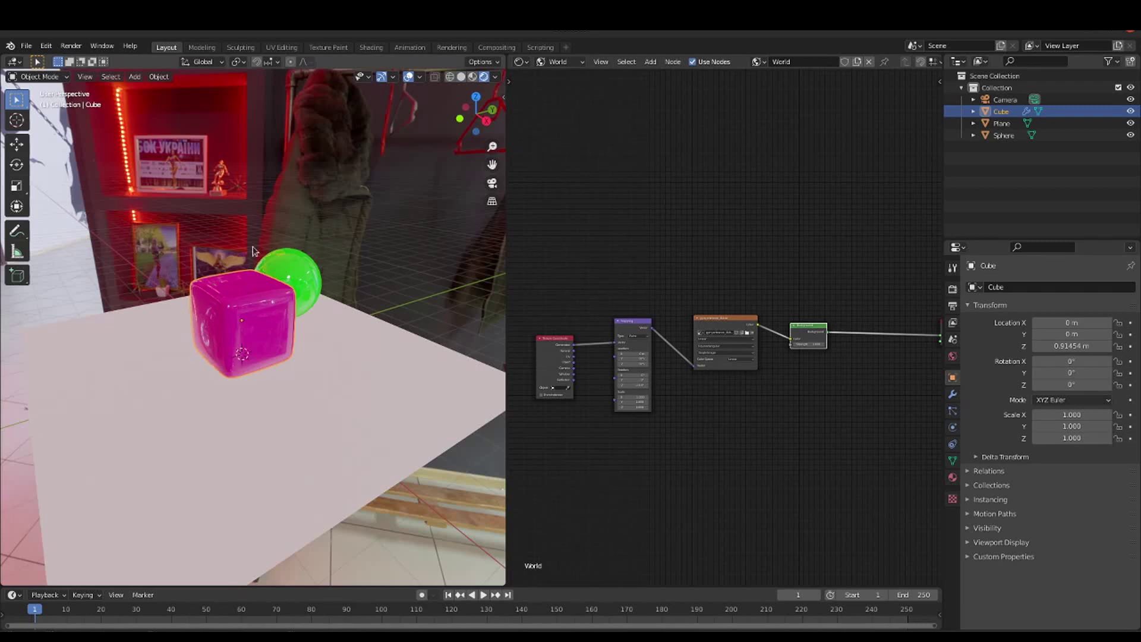
- Enable Transparent under Film in the Render Properties
click(953, 290)
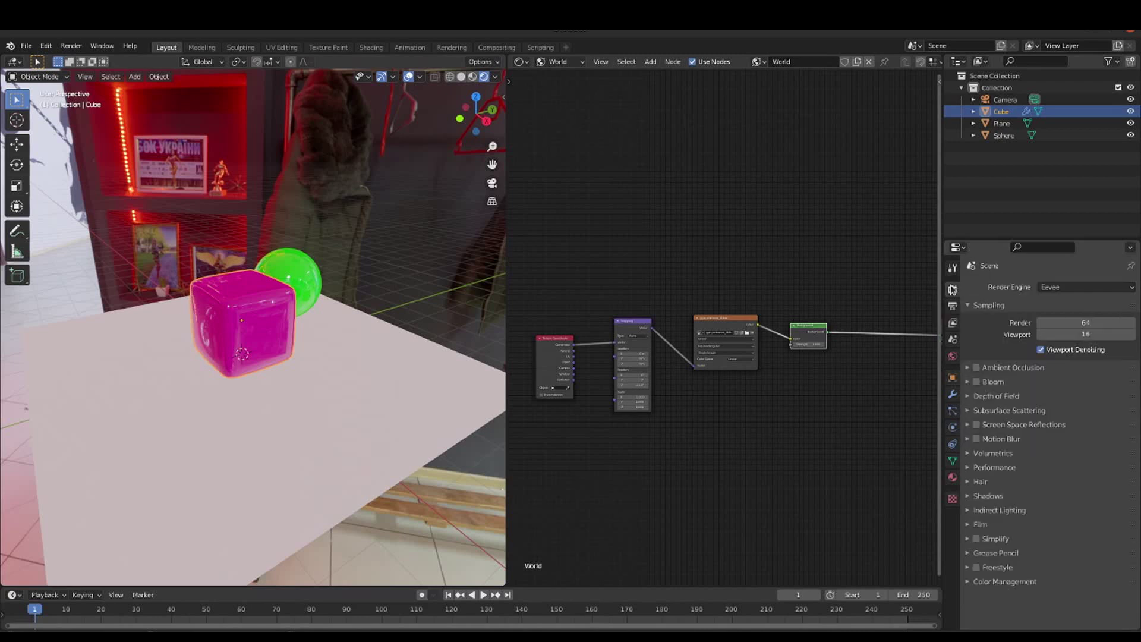
click(981, 525)
click(1035, 555)
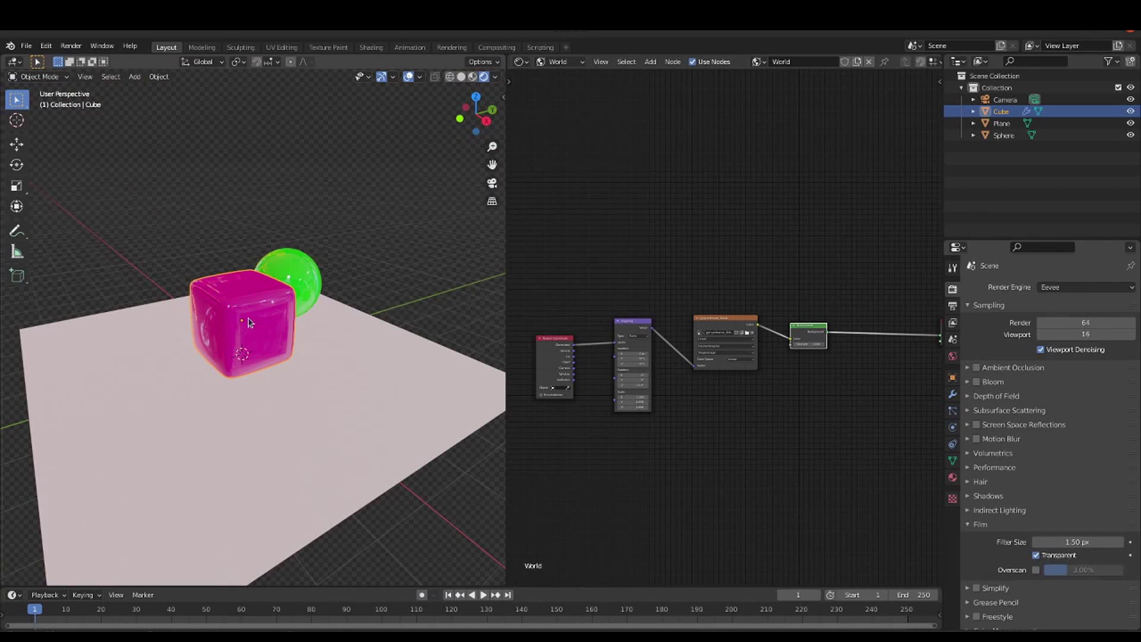
- Orbit around the pink cube and render the frame with F12
scroll(196, 337, up, 6)
middle_drag(196, 337, 370, 232)
scroll(321, 273, down, 5)
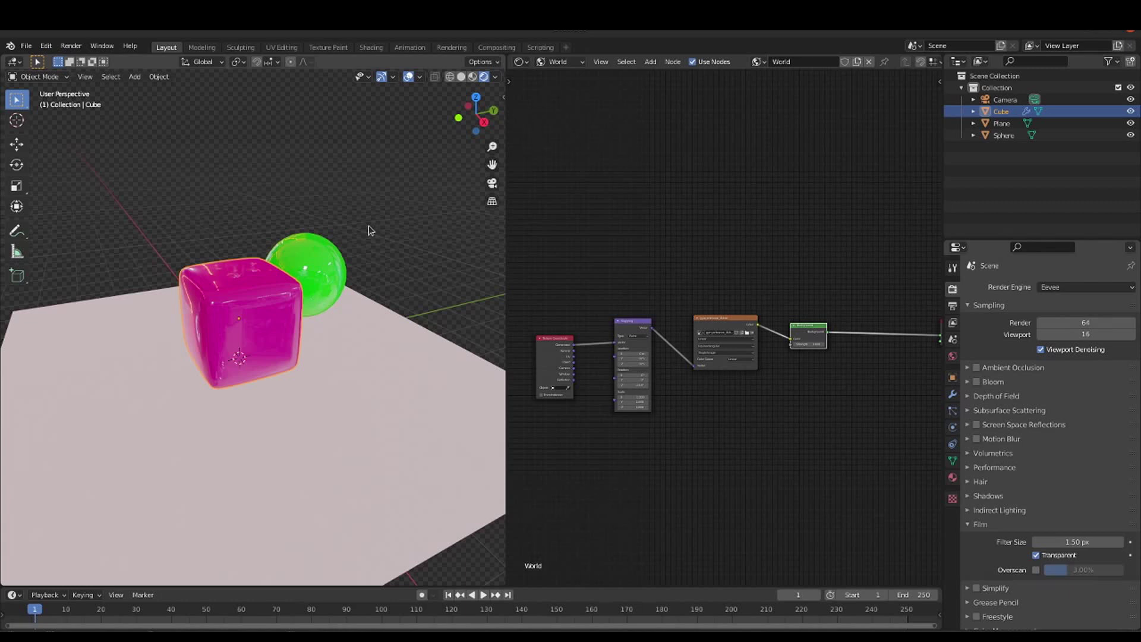
key(F12)
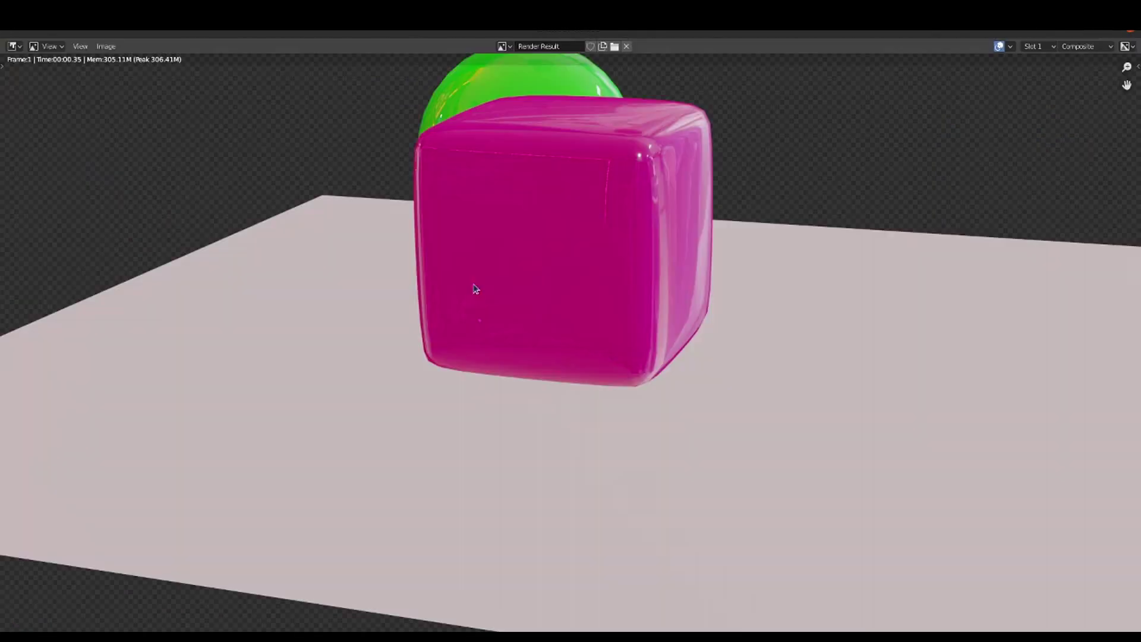
scroll(899, 214, down, 1)
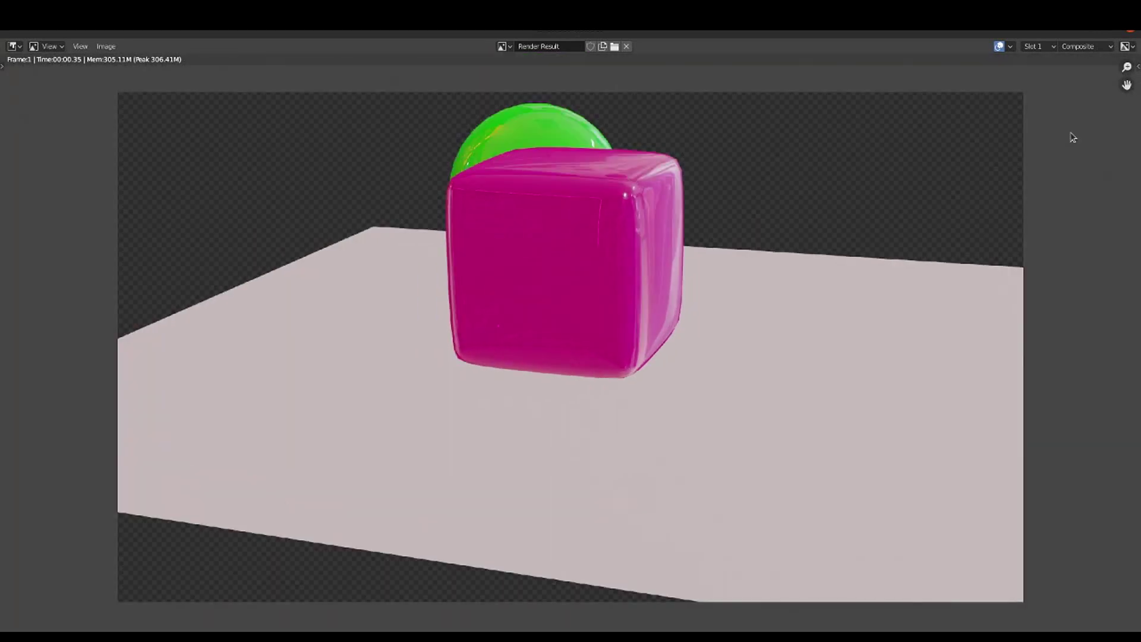
- In the Compositing workspace, attach a Viewer node to Render Layers and move it right
click(1129, 27)
click(497, 46)
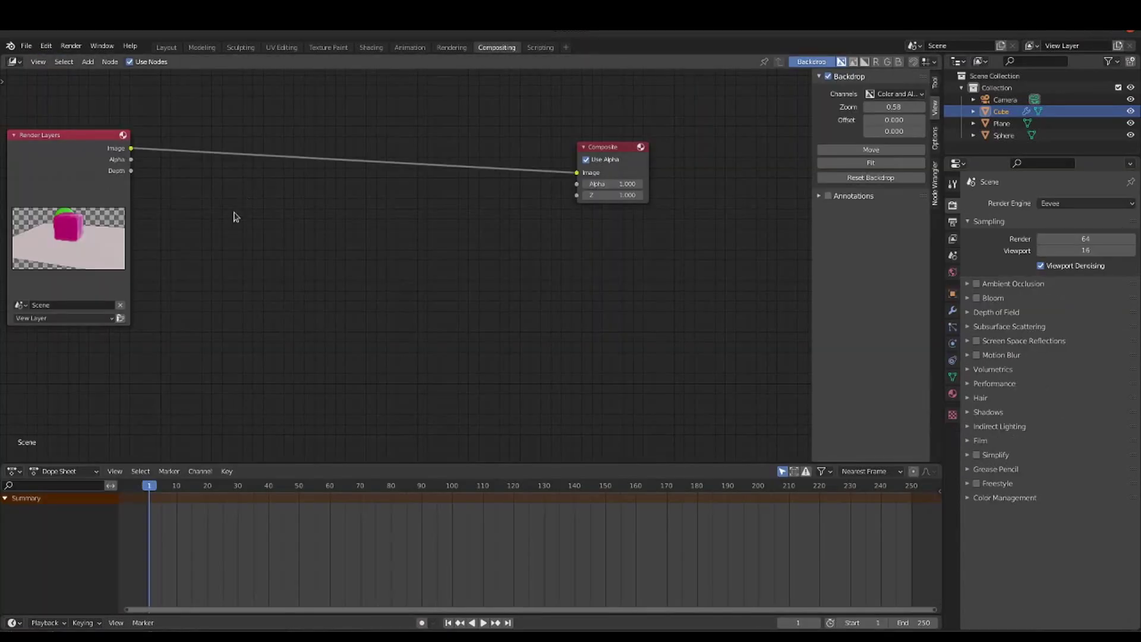
click(113, 156)
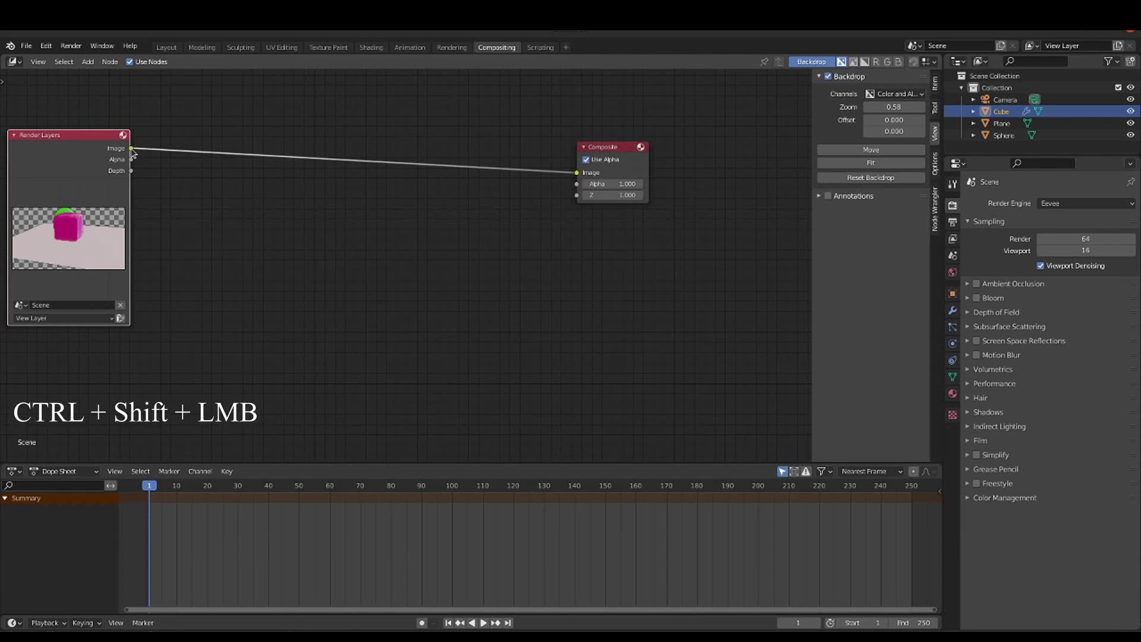
ctrl+shift+click(132, 153)
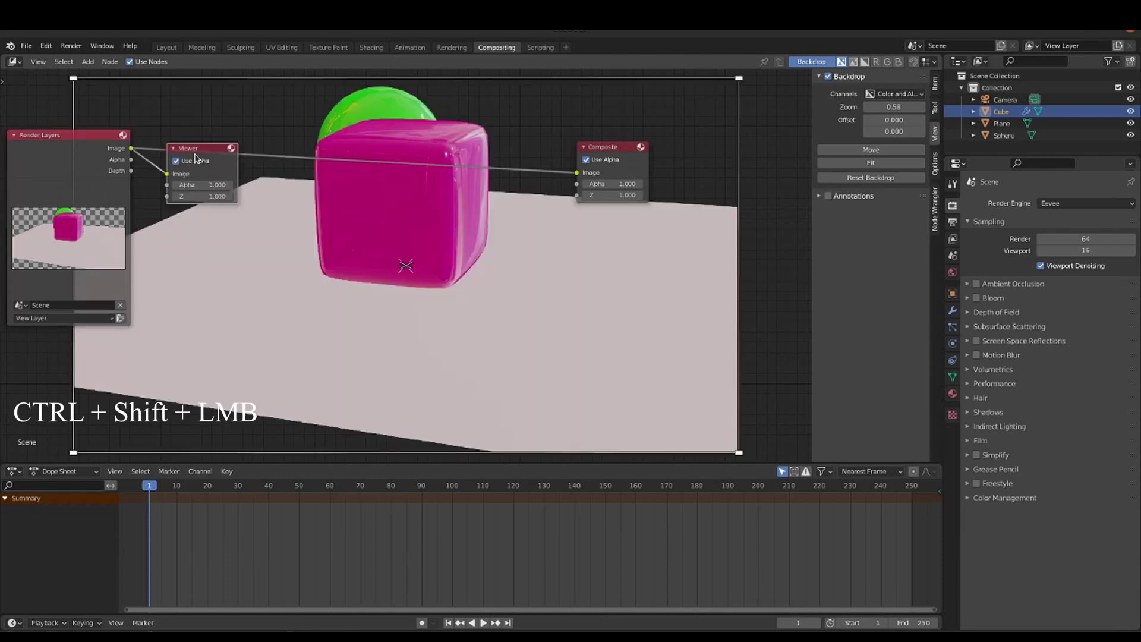
drag(203, 156, 606, 225)
- Add a ColorRamp node at lower left and an Alpha Over node beside it
key(shift+a)
text(s)
text(color)
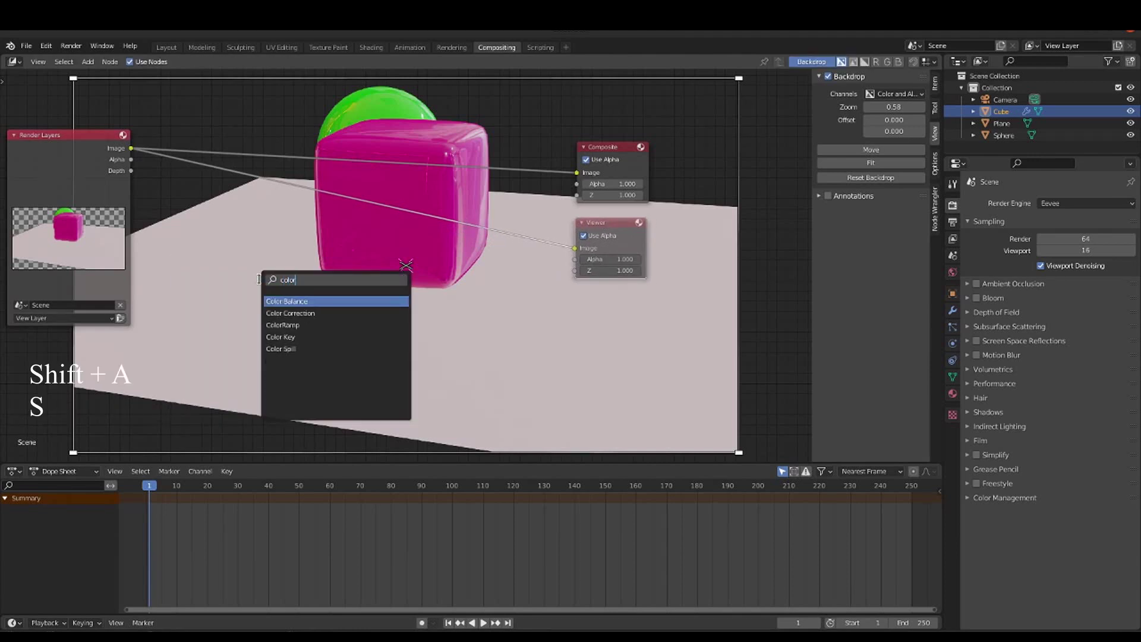
key(Down)
key(Down)
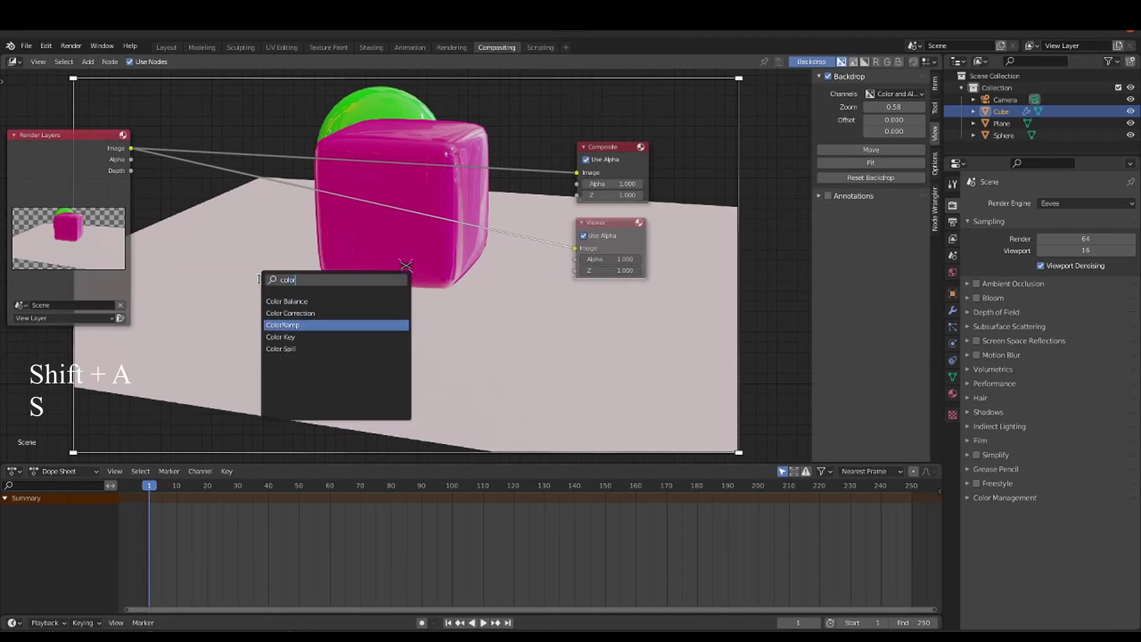
key(Return)
click(132, 301)
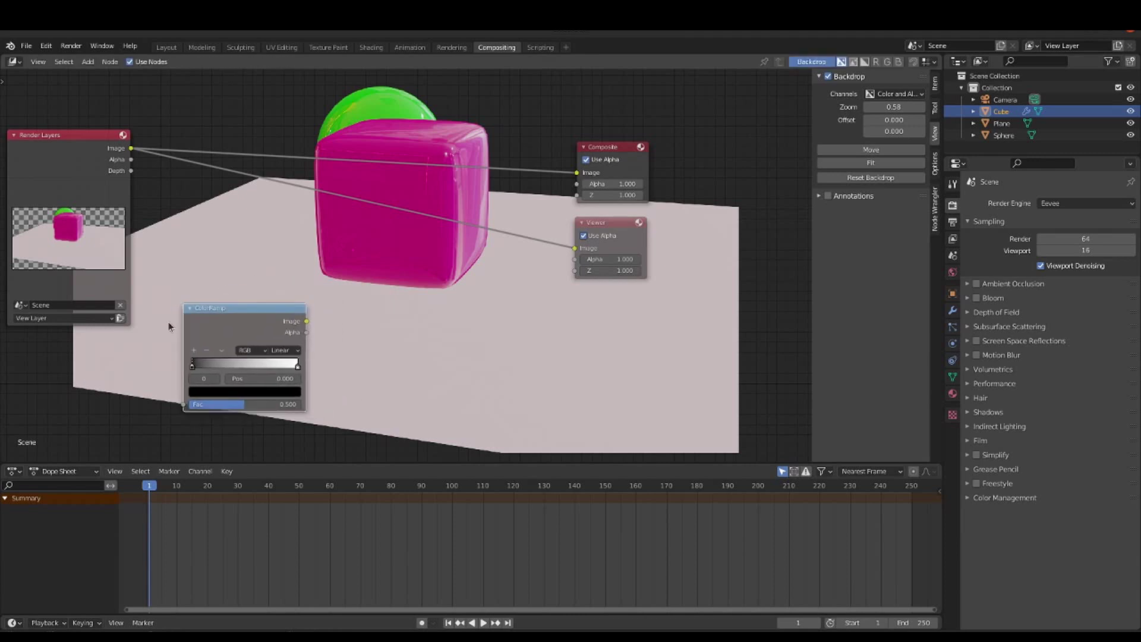
key(shift+a)
text(s)
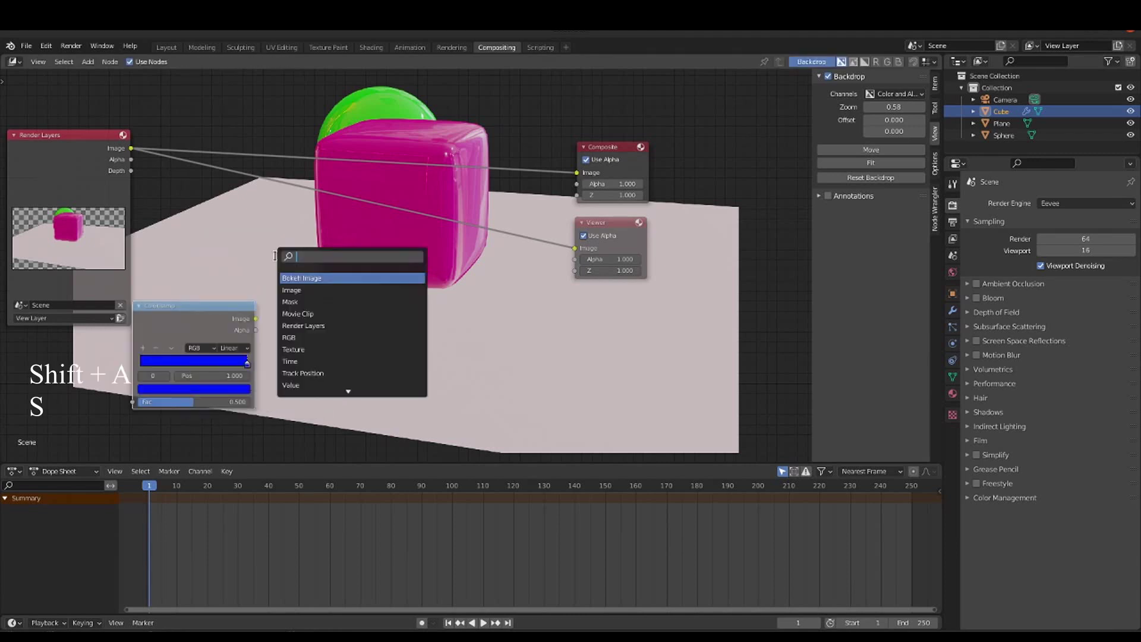
text(al)
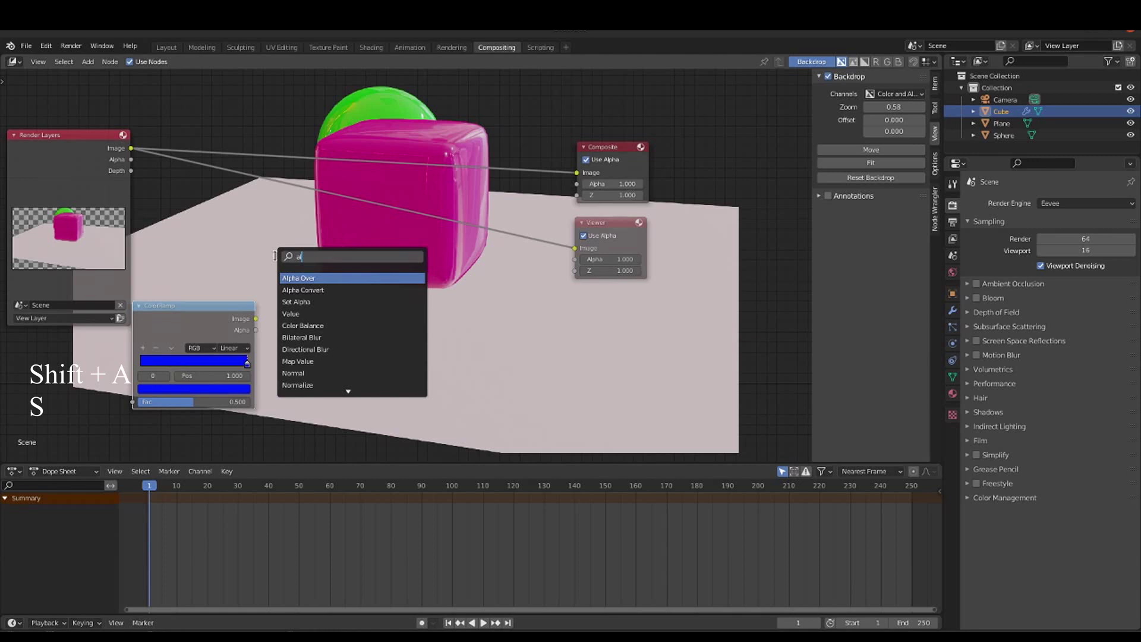
click(312, 278)
click(313, 298)
- Feed ColorRamp and the render into Alpha Over, and send its output to Viewer and Composite
drag(354, 294, 256, 318)
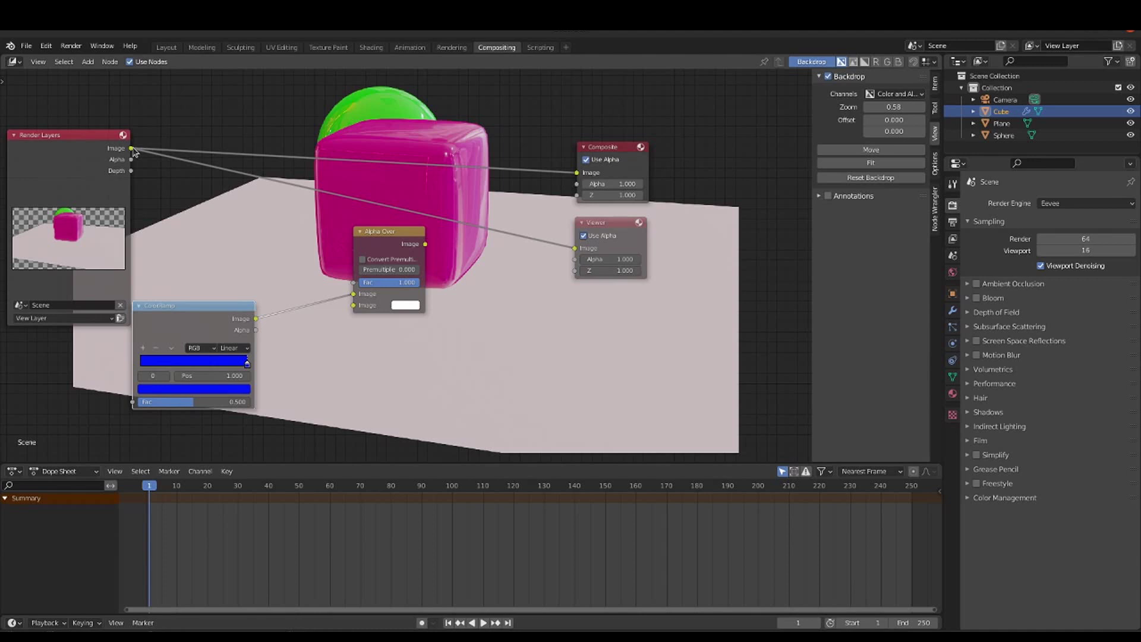
drag(131, 148, 353, 305)
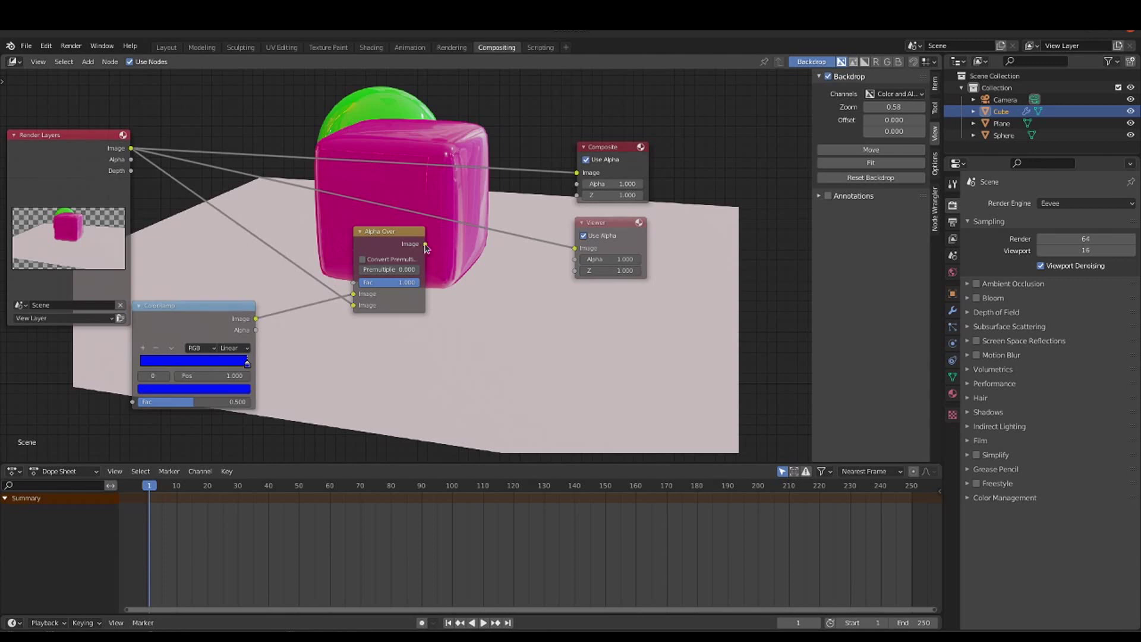
drag(425, 244, 574, 248)
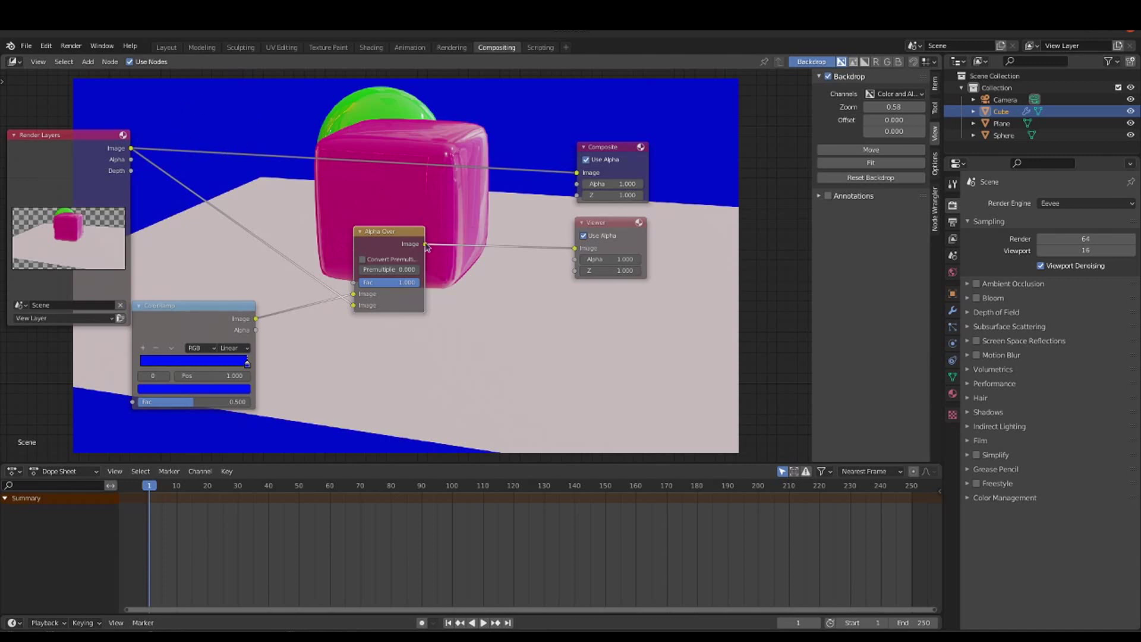
drag(426, 244, 587, 176)
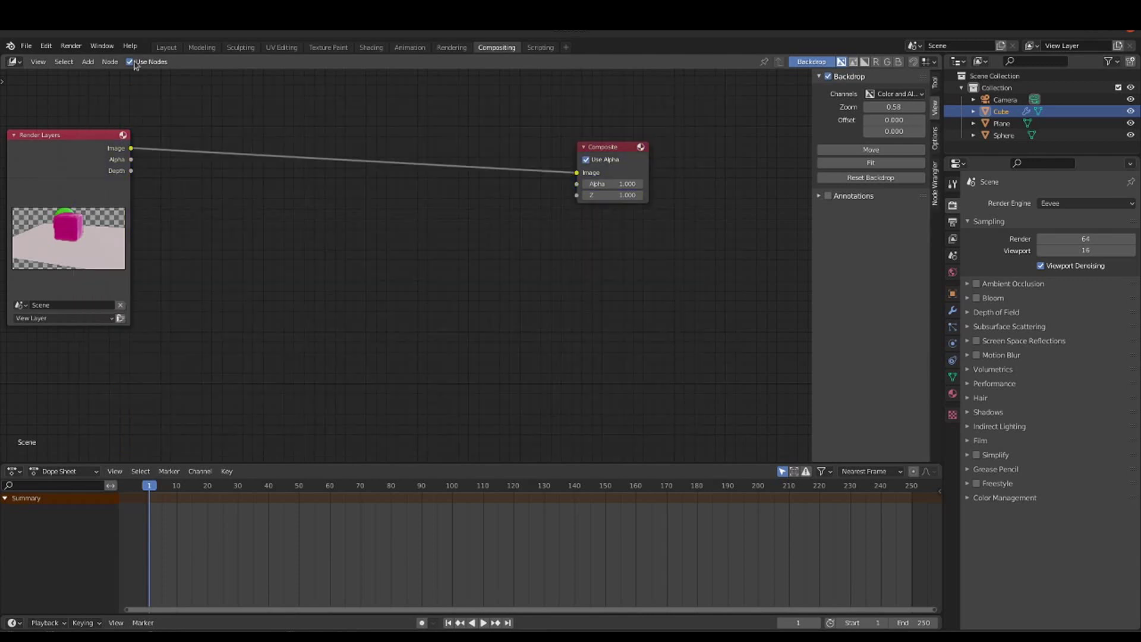
- Back in Layout, turn off the transparent film and show the World shader tree
click(166, 47)
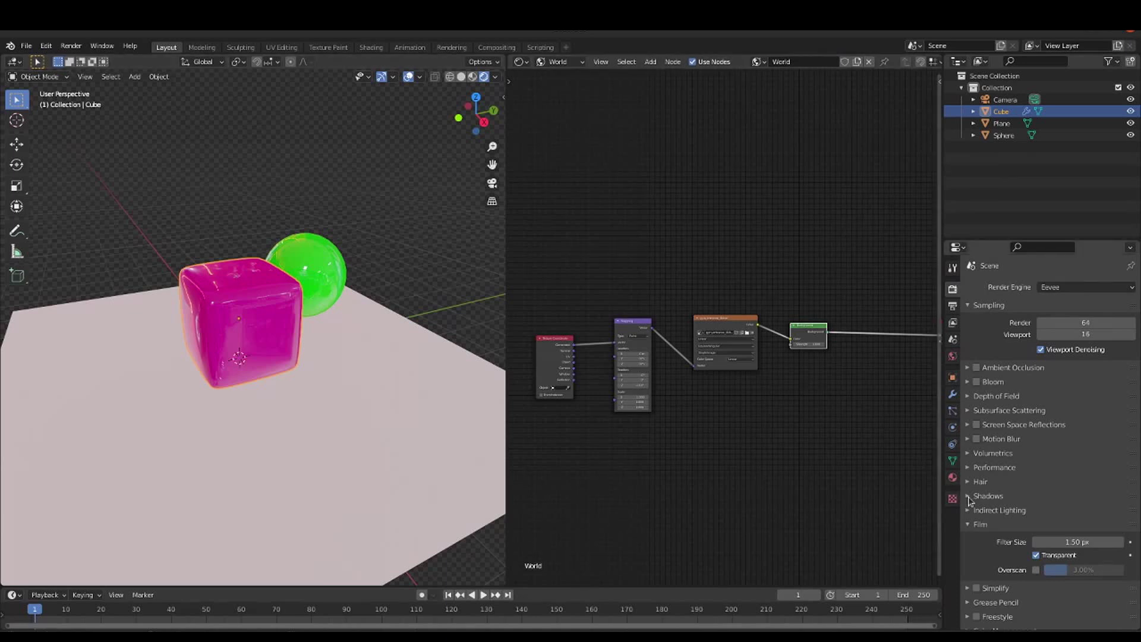
click(1036, 555)
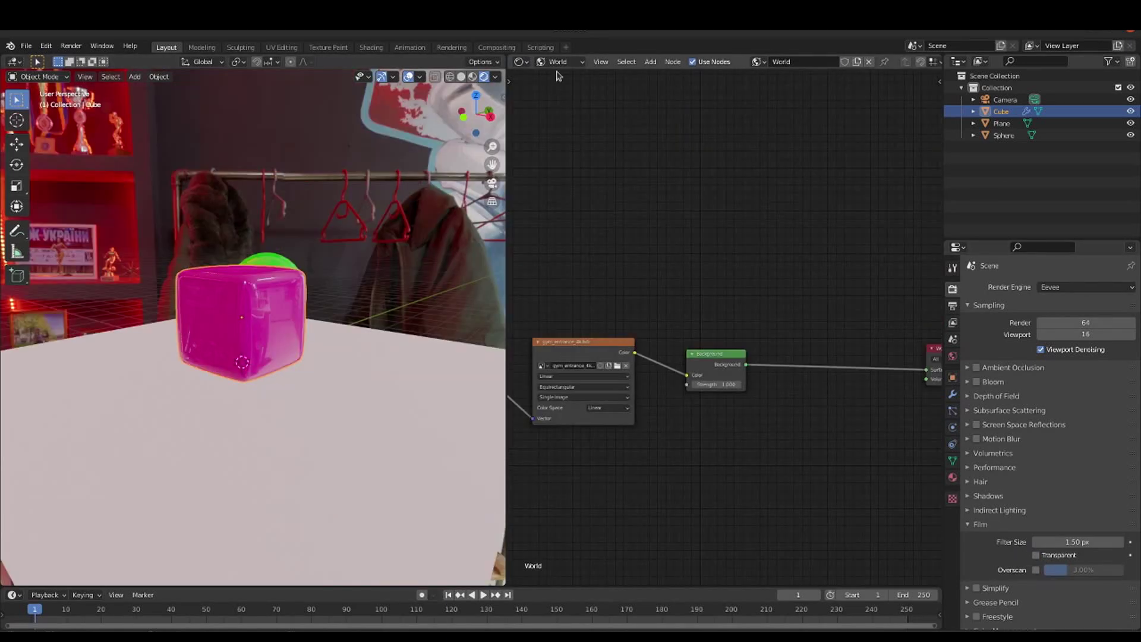
click(559, 62)
- Duplicate the world Background node below the original and make its colour red
click(707, 364)
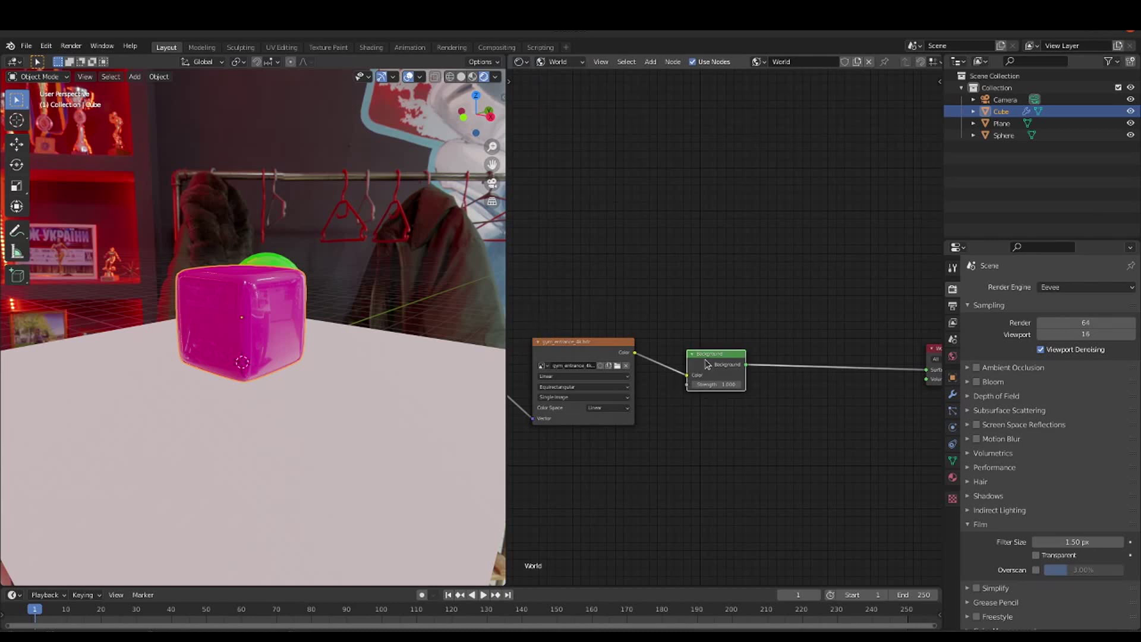
key(shift+d)
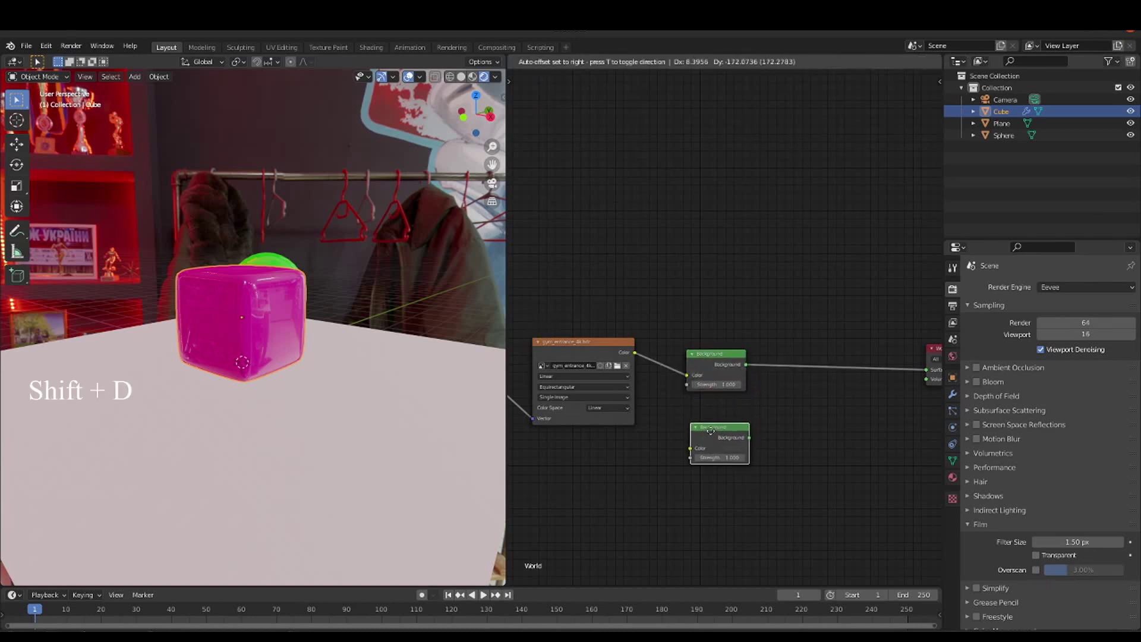
click(707, 418)
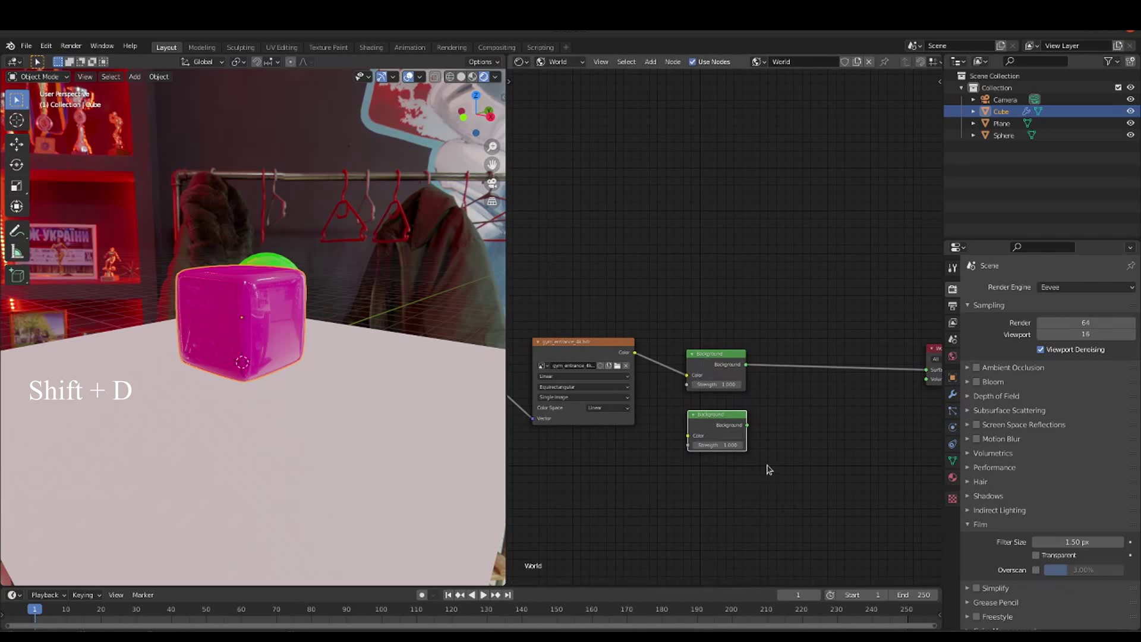
click(730, 436)
middle_drag(827, 509, 746, 518)
- Insert a Mix Shader before the World Output and connect the red Background into it
key(shift+a)
key(s)
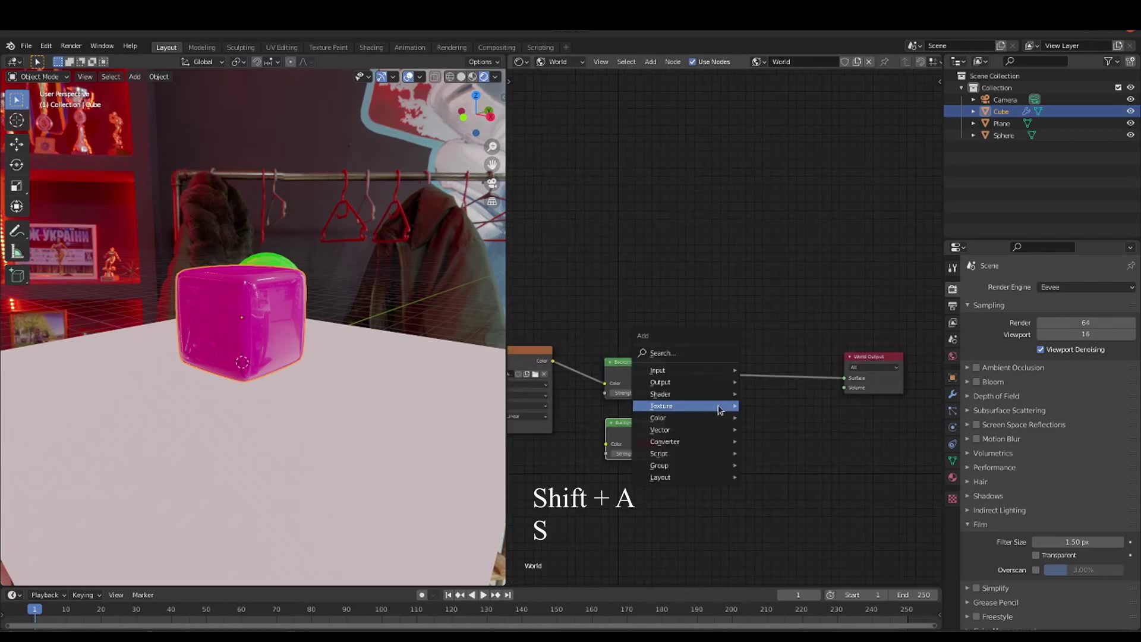
text(mix)
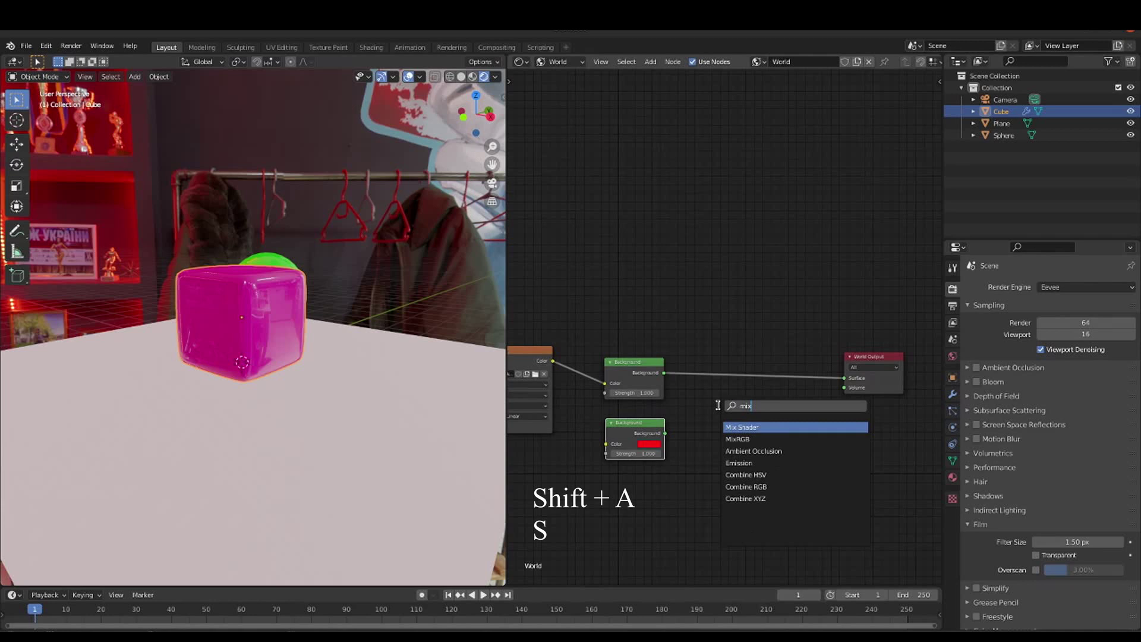
key(Return)
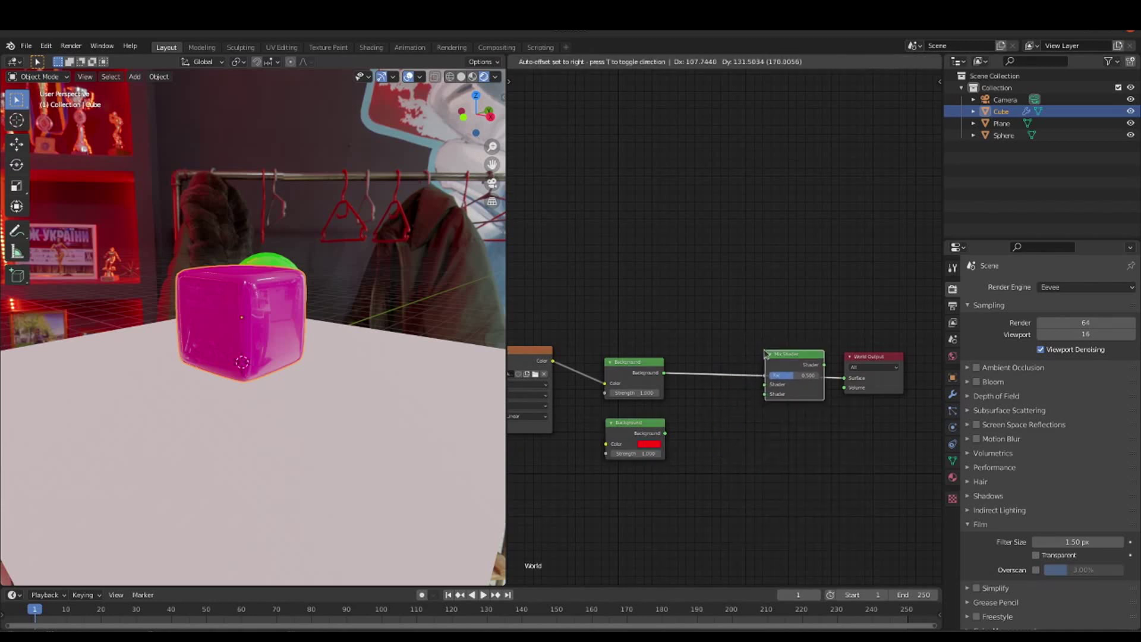
click(766, 354)
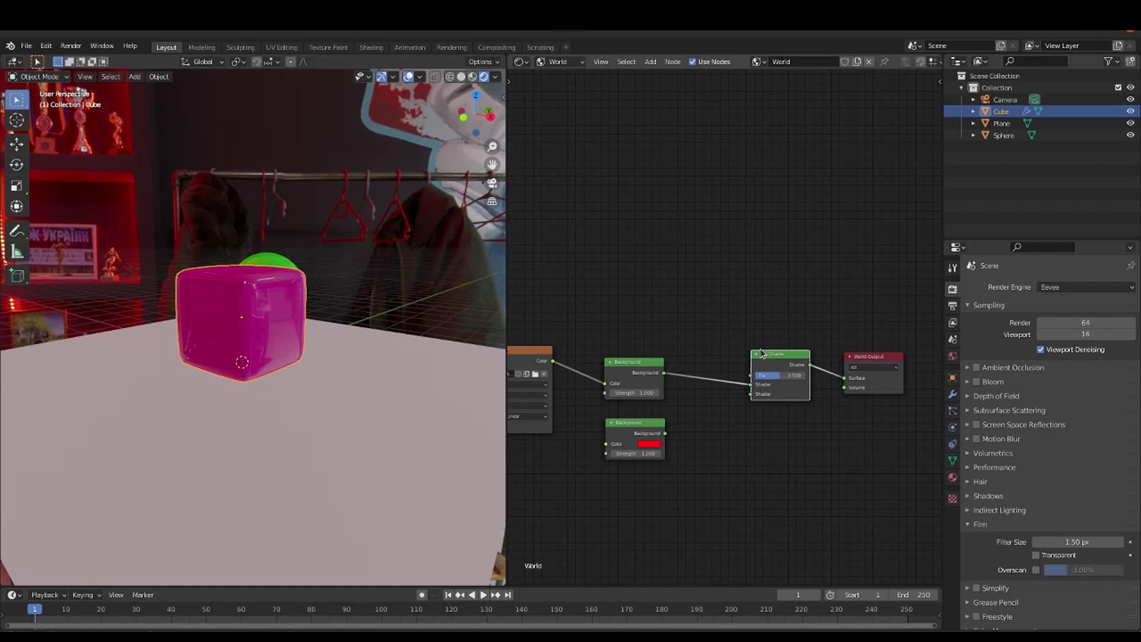
drag(665, 432, 751, 393)
- Add a Light Path node and link Is Camera Ray to the Mix Shader's Fac
key(shift+a)
click(610, 258)
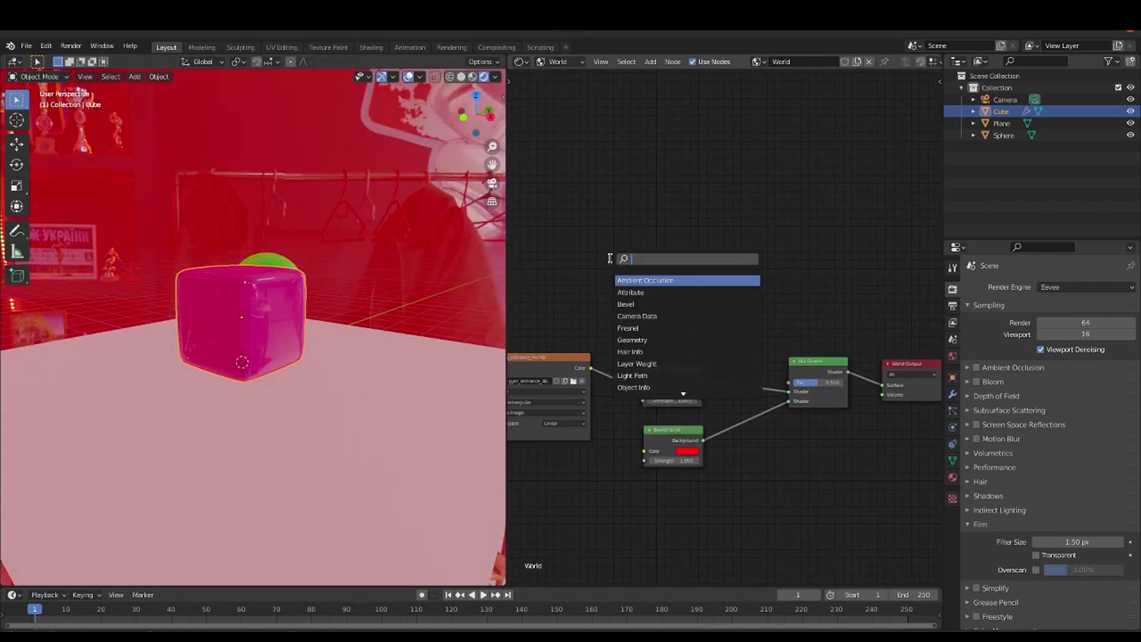
click(631, 375)
scroll(552, 172, up, 3)
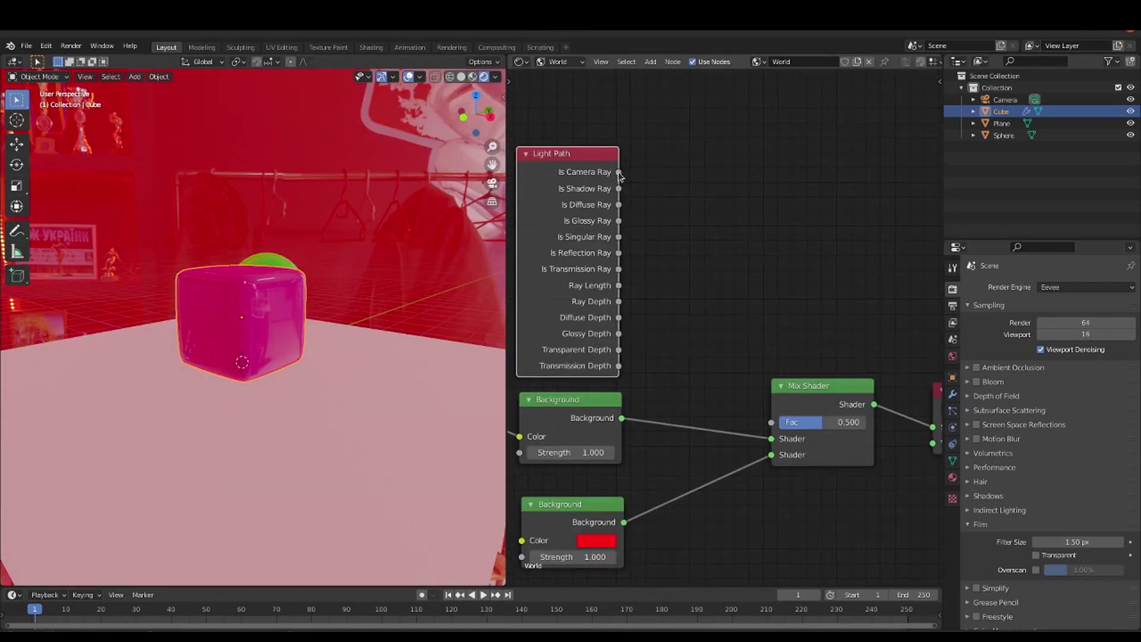
drag(619, 172, 767, 424)
middle_drag(275, 234, 218, 206)
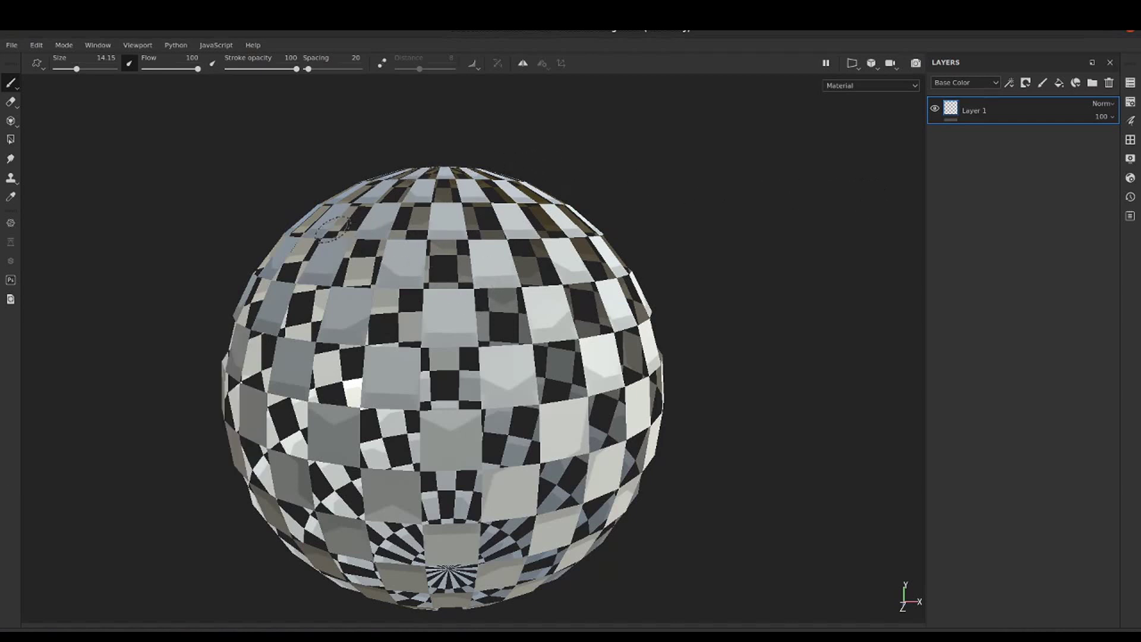
mouse_move(307, 230)
alt+mouse_down()
mouse_move(402, 259)
mouse_move(354, 233)
mouse_move(365, 229)
alt+mouse_up()
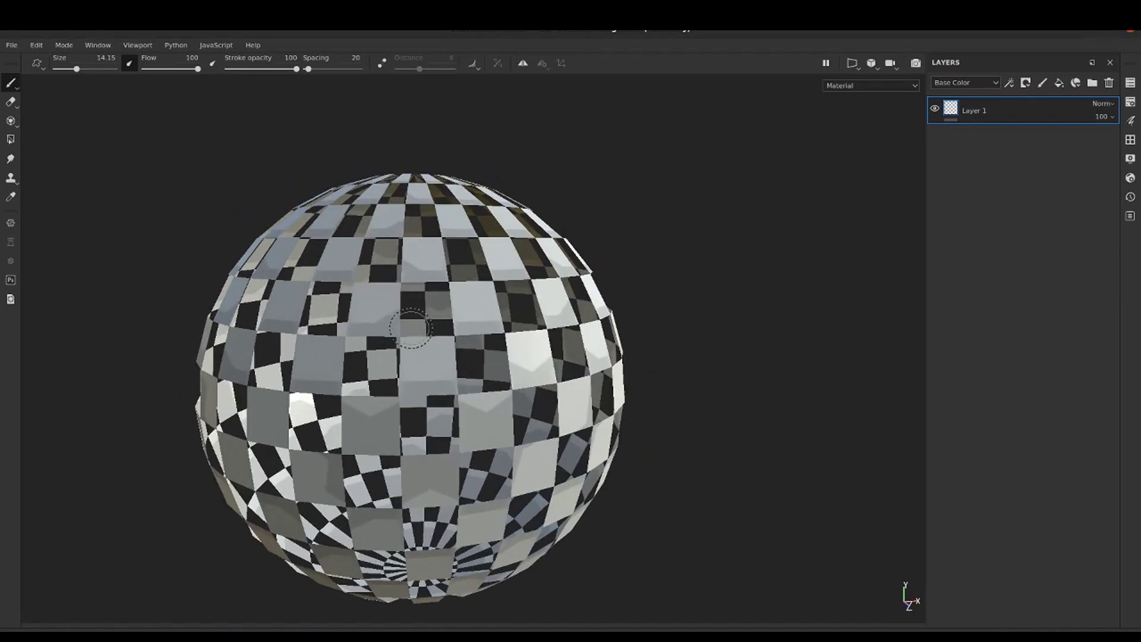
scroll(410, 345, up, 3)
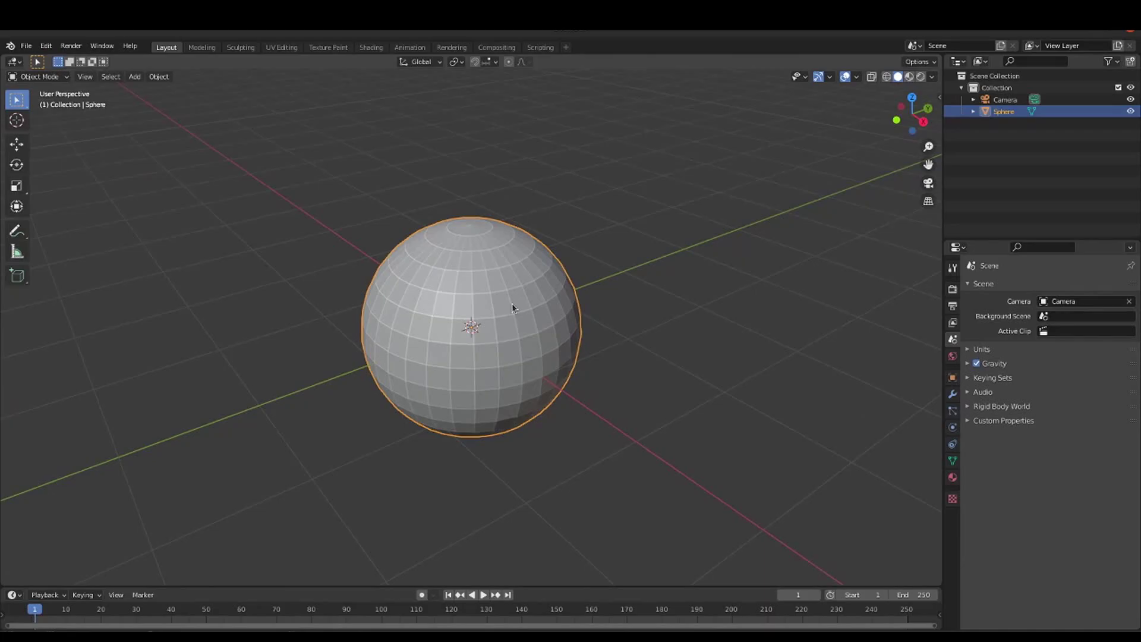
- Turn on the Face Orientation viewport overlay
scroll(511, 304, up, 4)
middle_drag(511, 307, 455, 309)
scroll(460, 313, down, 2)
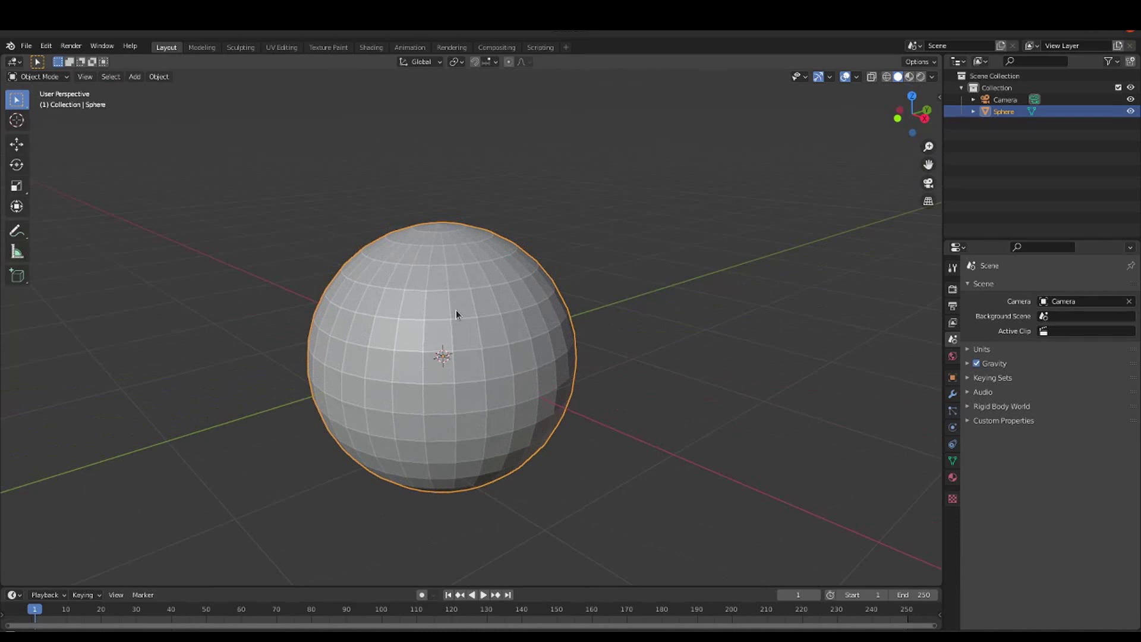
click(856, 77)
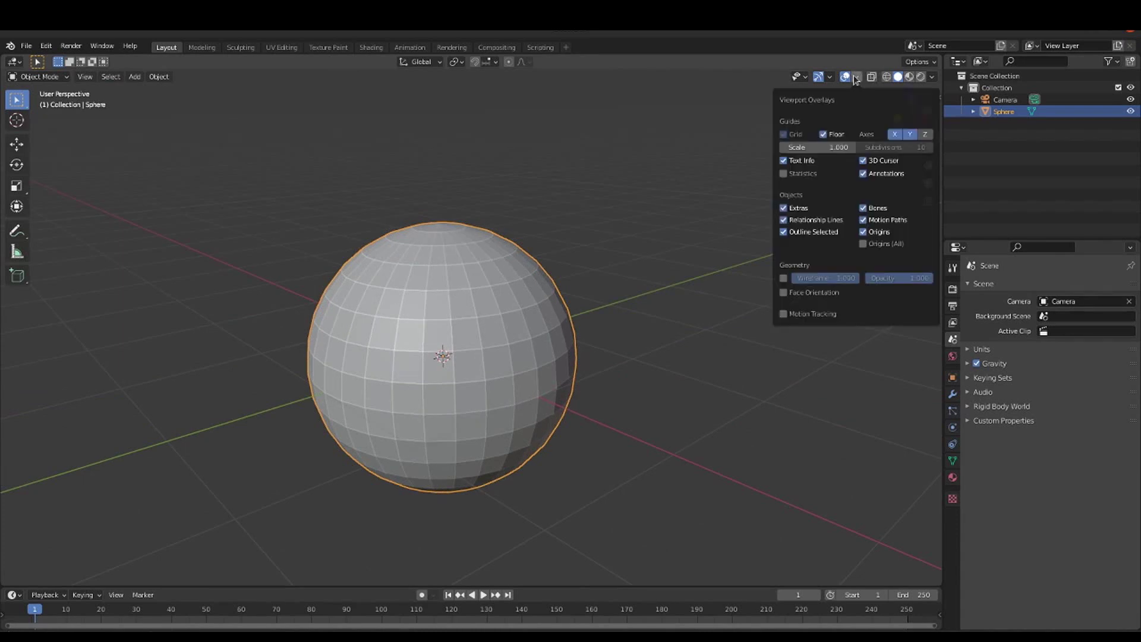
click(784, 293)
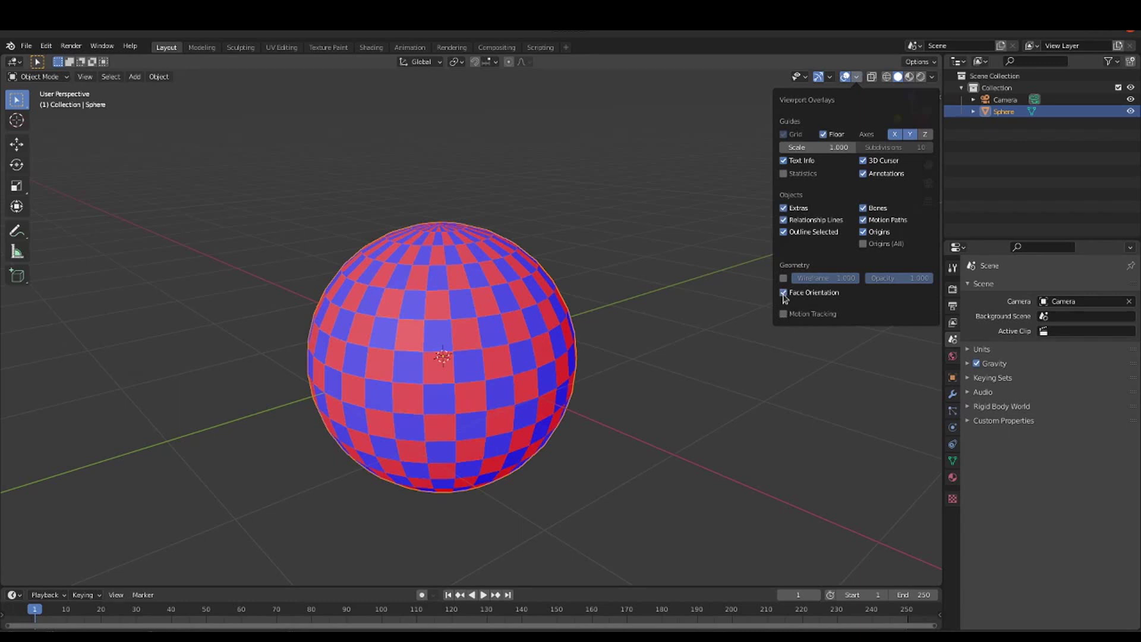
click(632, 212)
- In Edit Mode, select all of the sphere and recalculate its normals outside
click(413, 309)
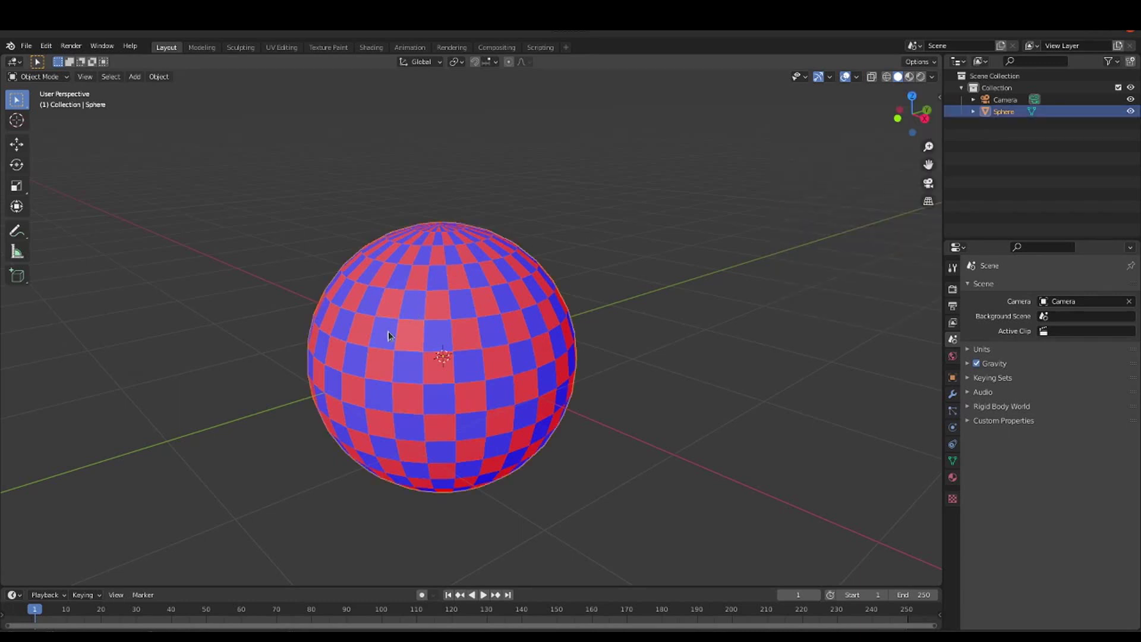
scroll(422, 345, up, 4)
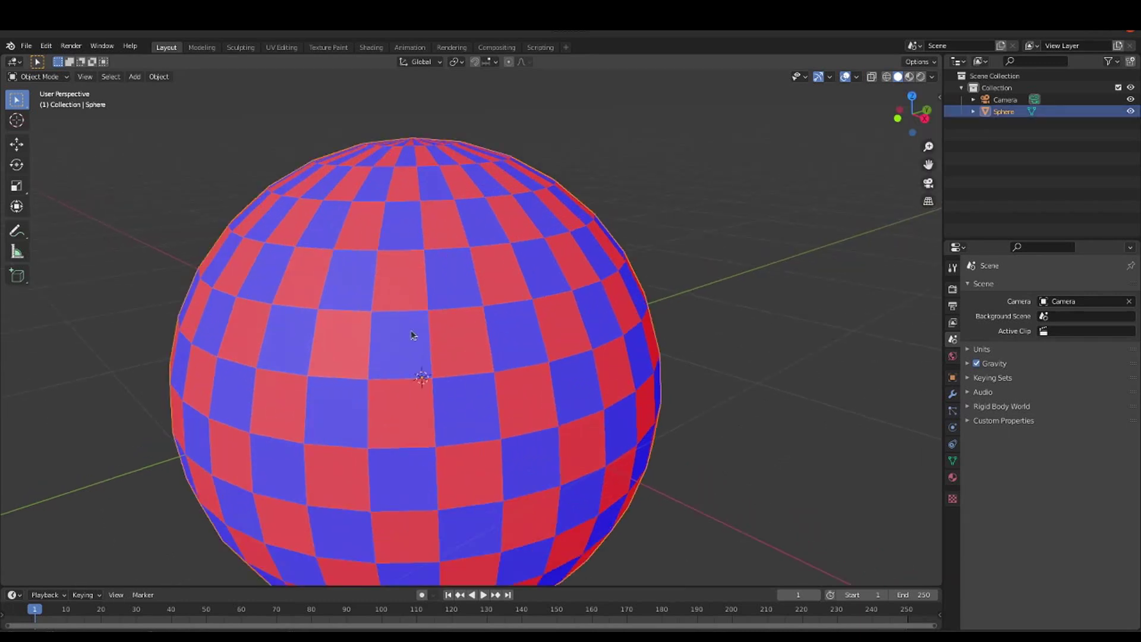
key(Tab)
scroll(357, 325, down, 3)
shift+middle_drag(364, 314, 392, 304)
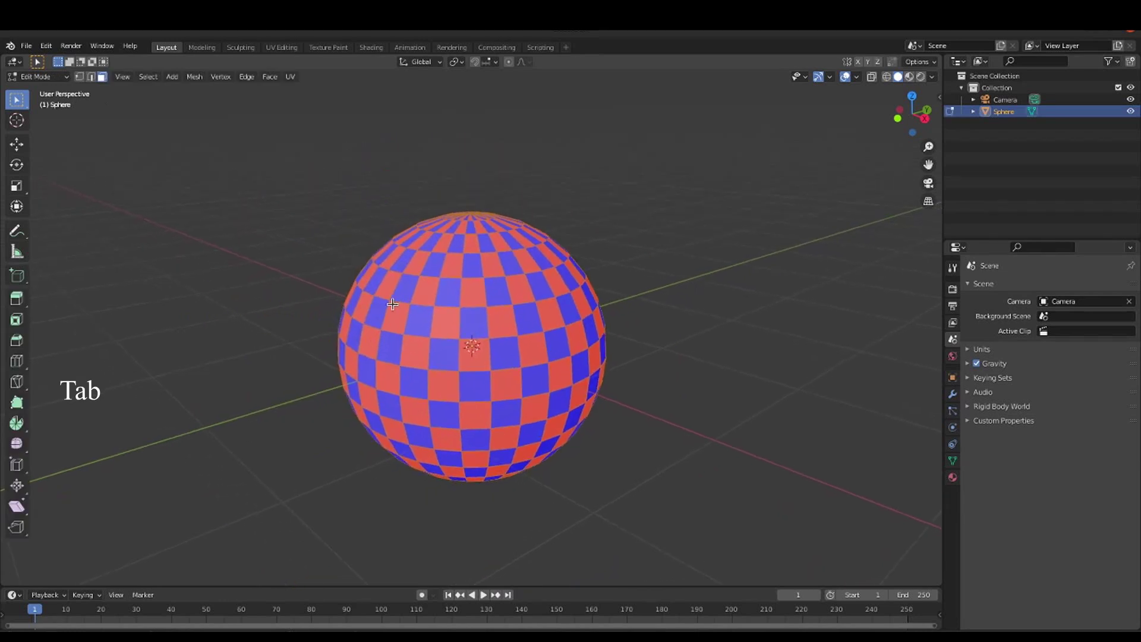
key(a)
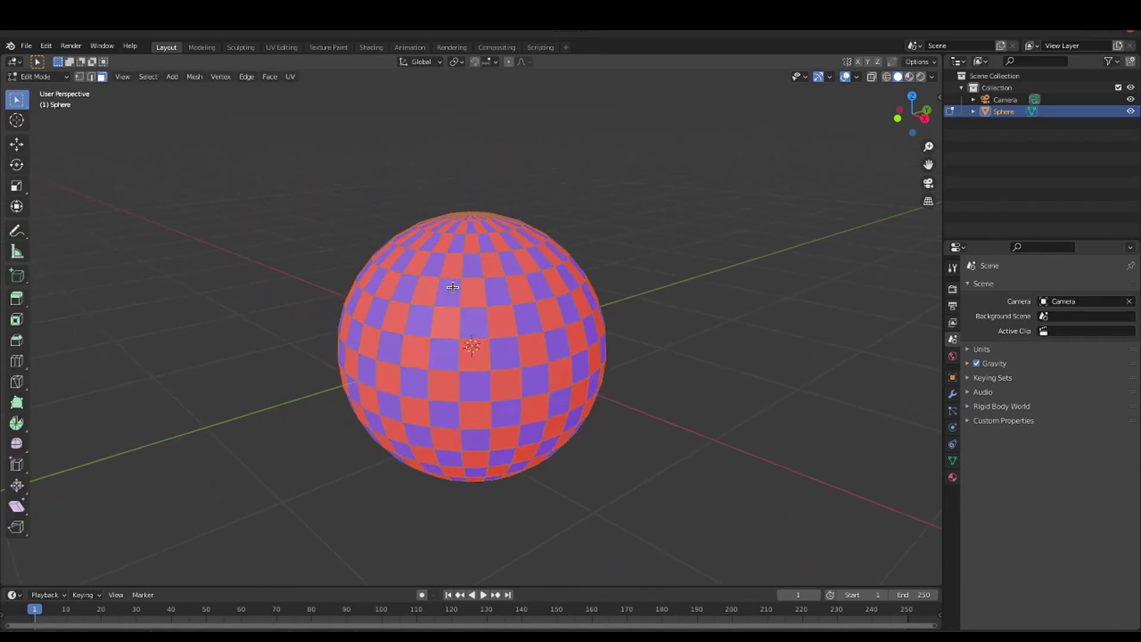
click(195, 78)
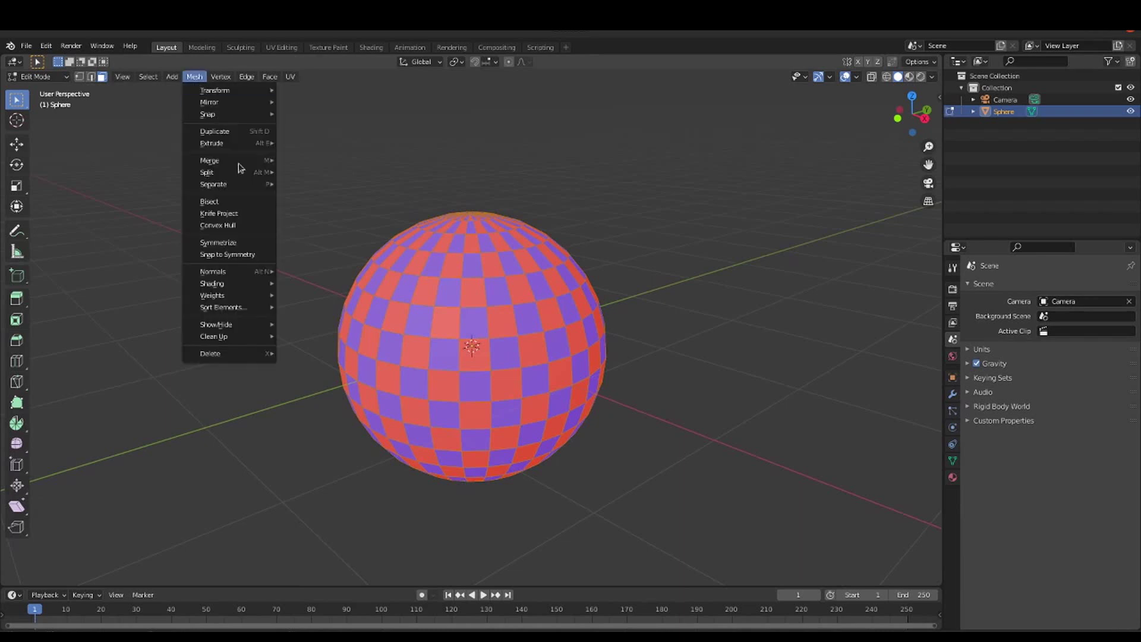
mouse_move(243, 271)
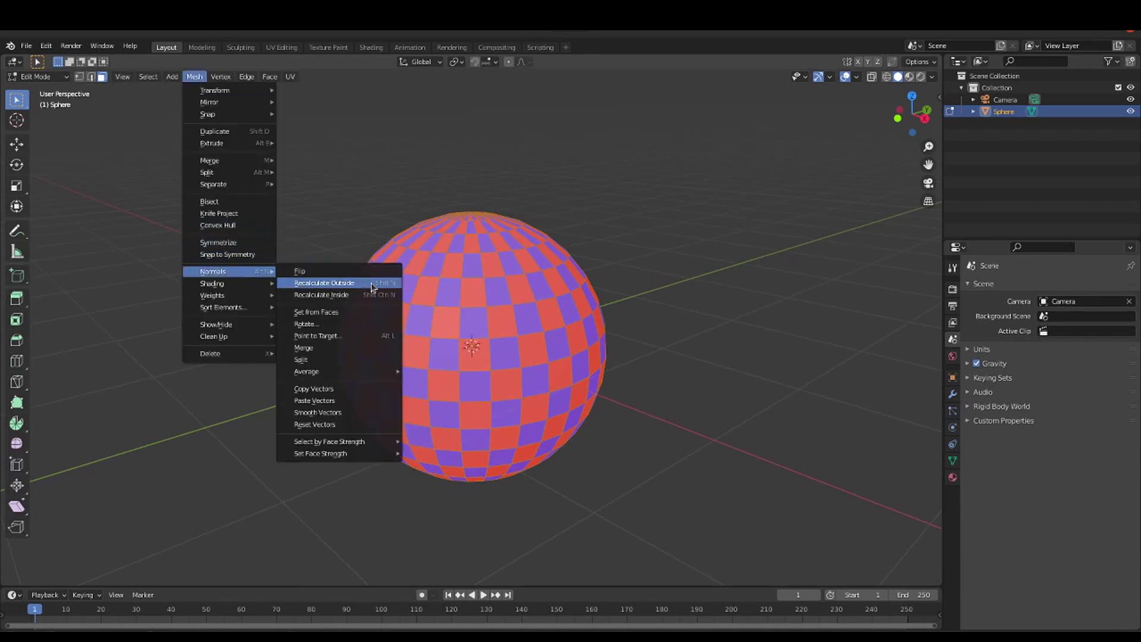
click(324, 283)
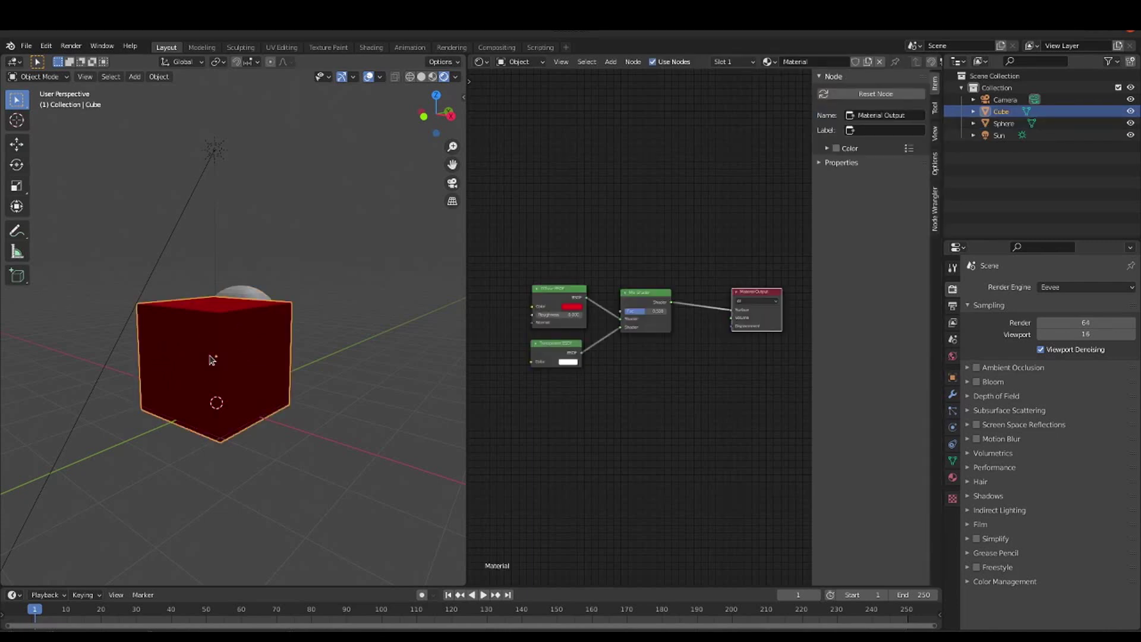
- In the cube's material settings, lower the Mix Shader factor to 0.367
click(952, 479)
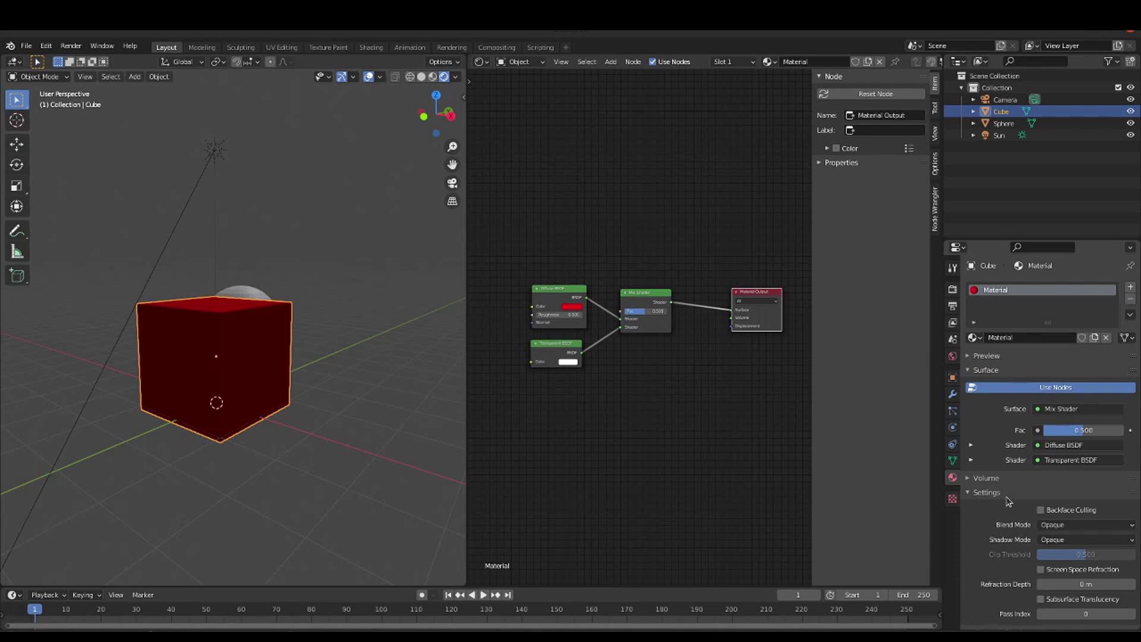
ctrl+scroll(1056, 529, down, 3)
scroll(202, 347, up, 4)
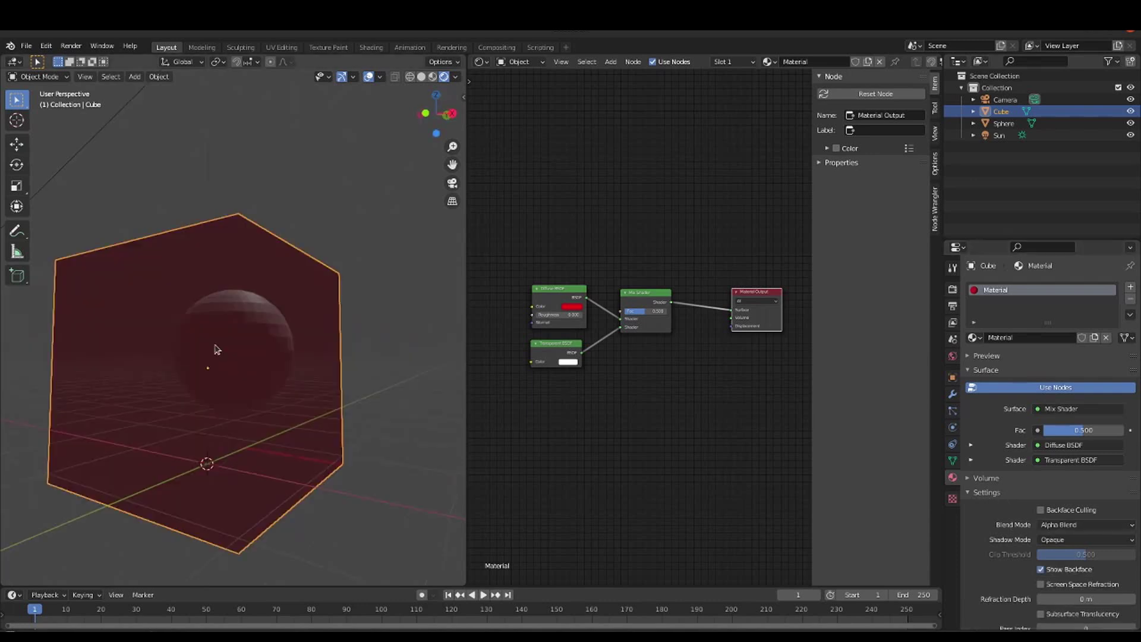
mouse_move(639, 311)
mouse_down()
mouse_move(669, 311)
mouse_move(640, 311)
mouse_move(656, 311)
mouse_up()
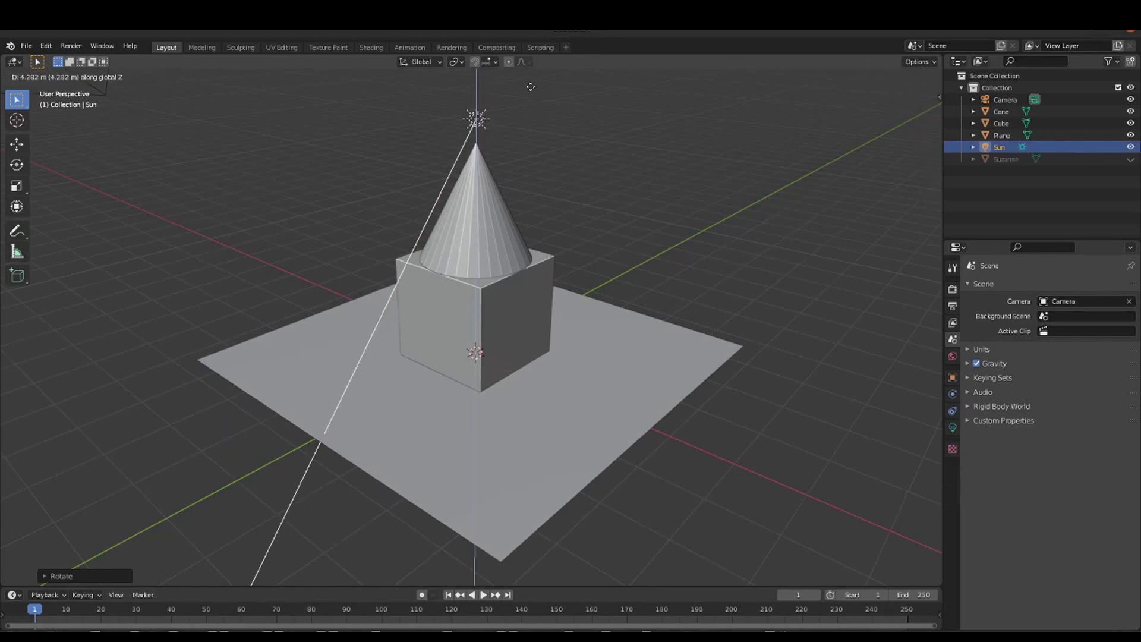
- Confirm the Sun light's raised position high above the cone, then deselect it
click(531, 87)
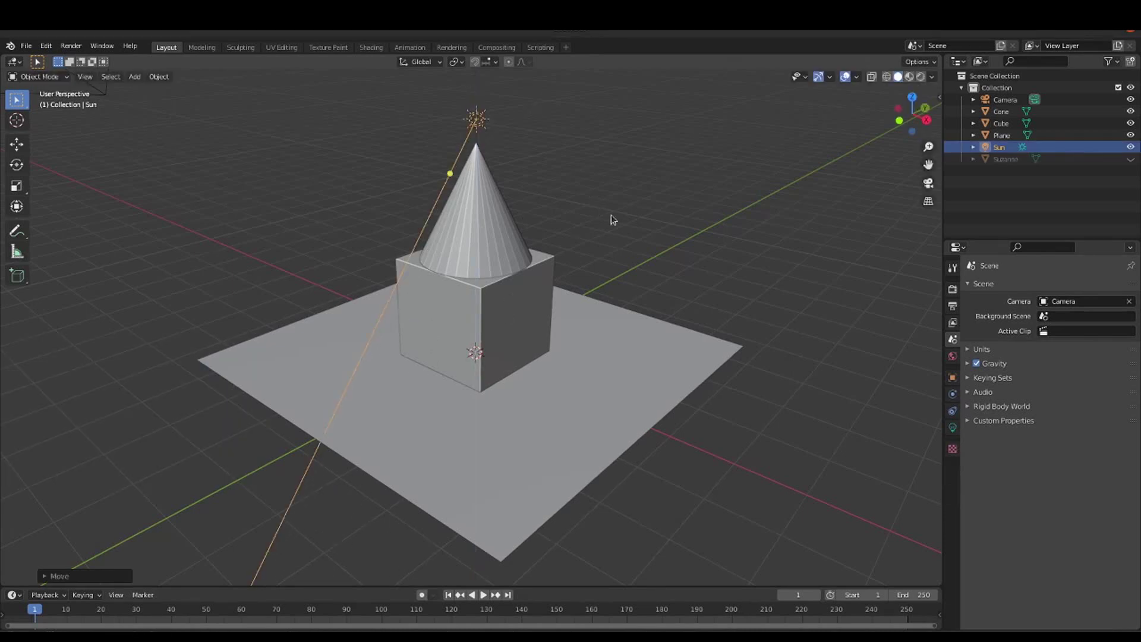
click(603, 280)
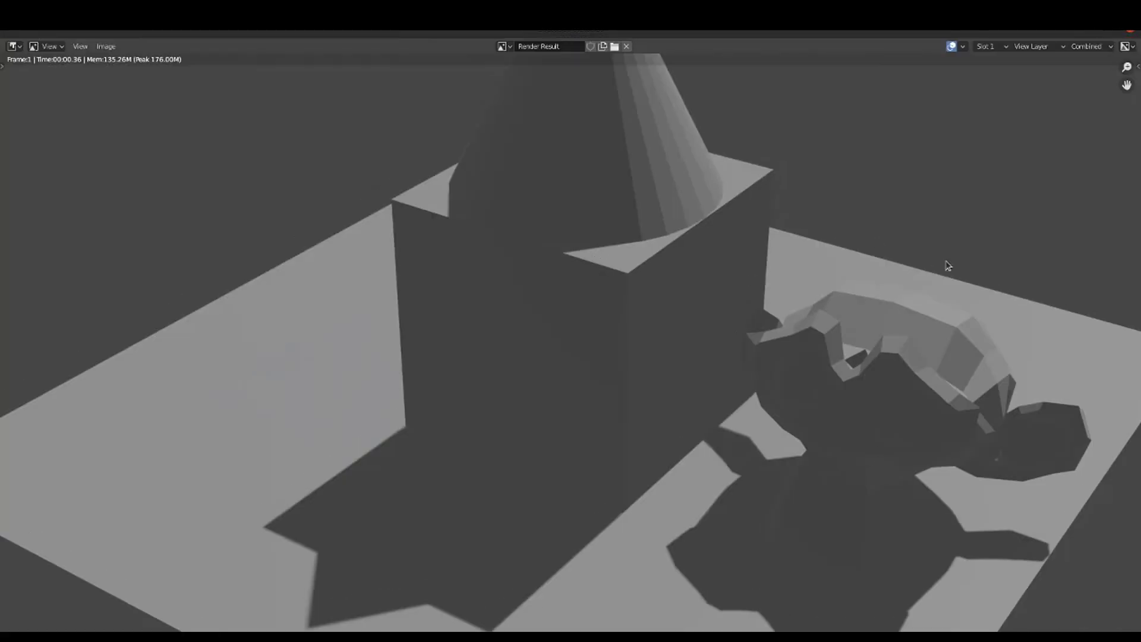
key(Escape)
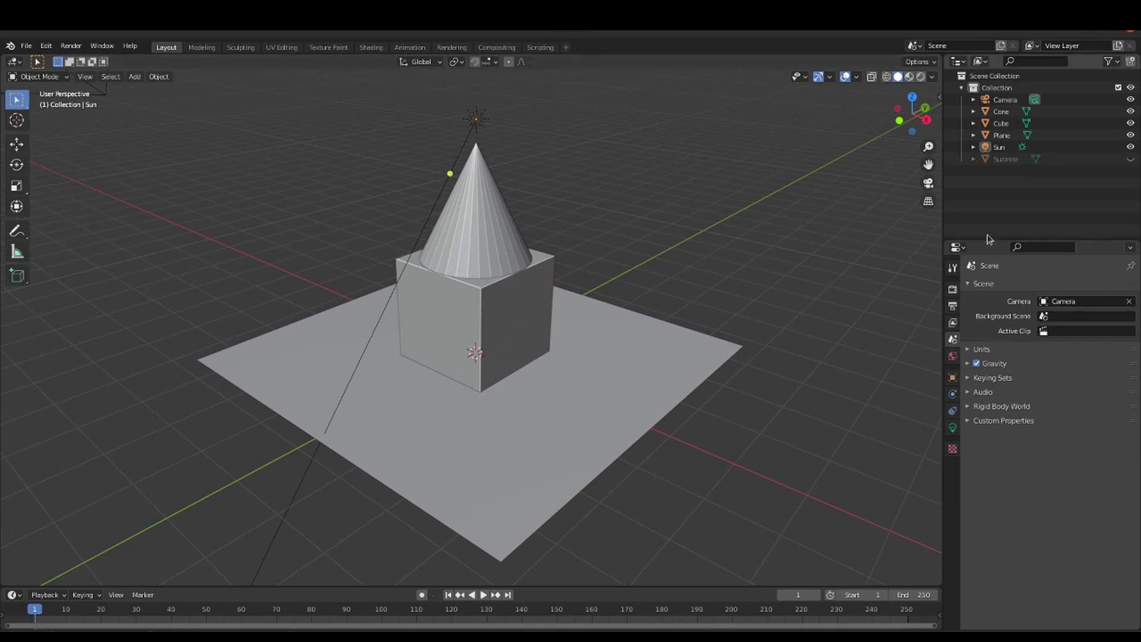
- Make the hidden Suzanne object visible again in the viewport
click(1122, 159)
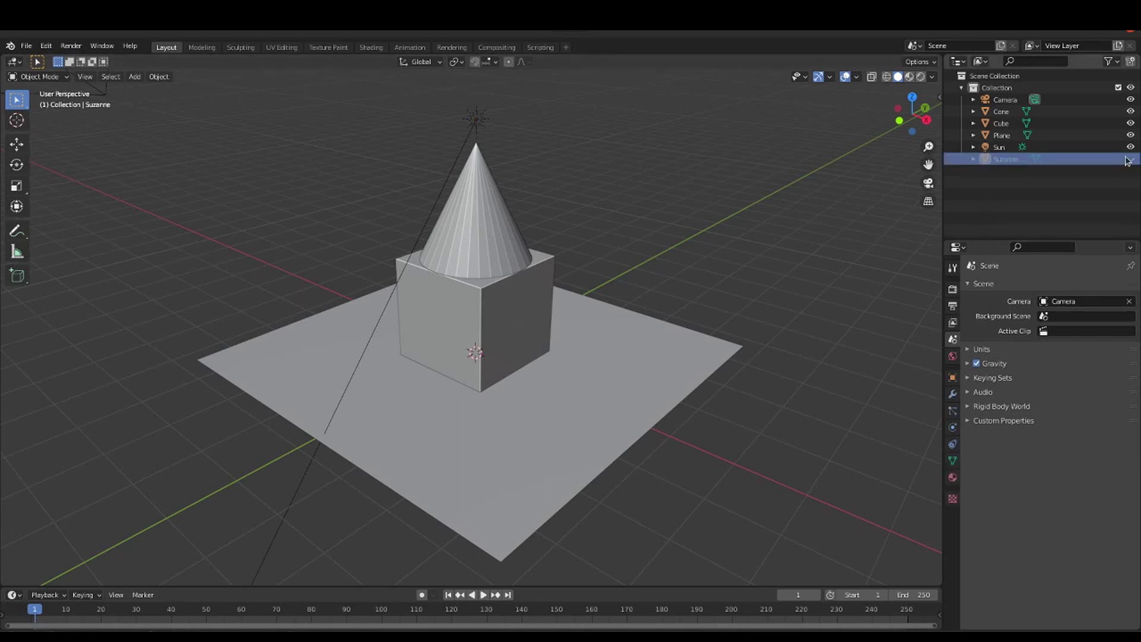
click(1128, 160)
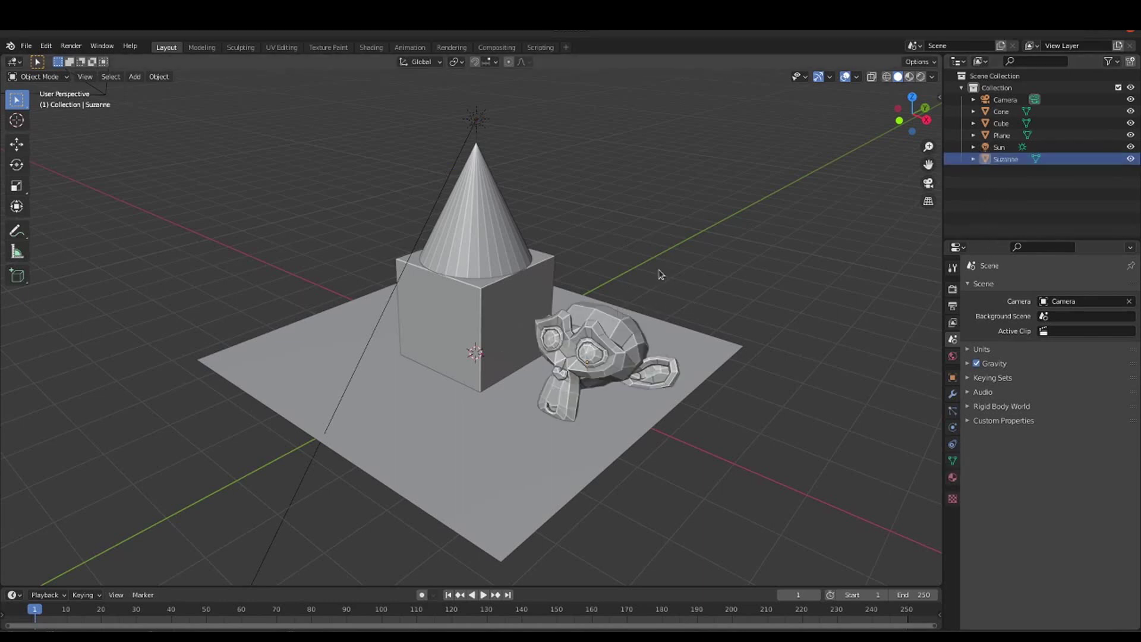
key(x)
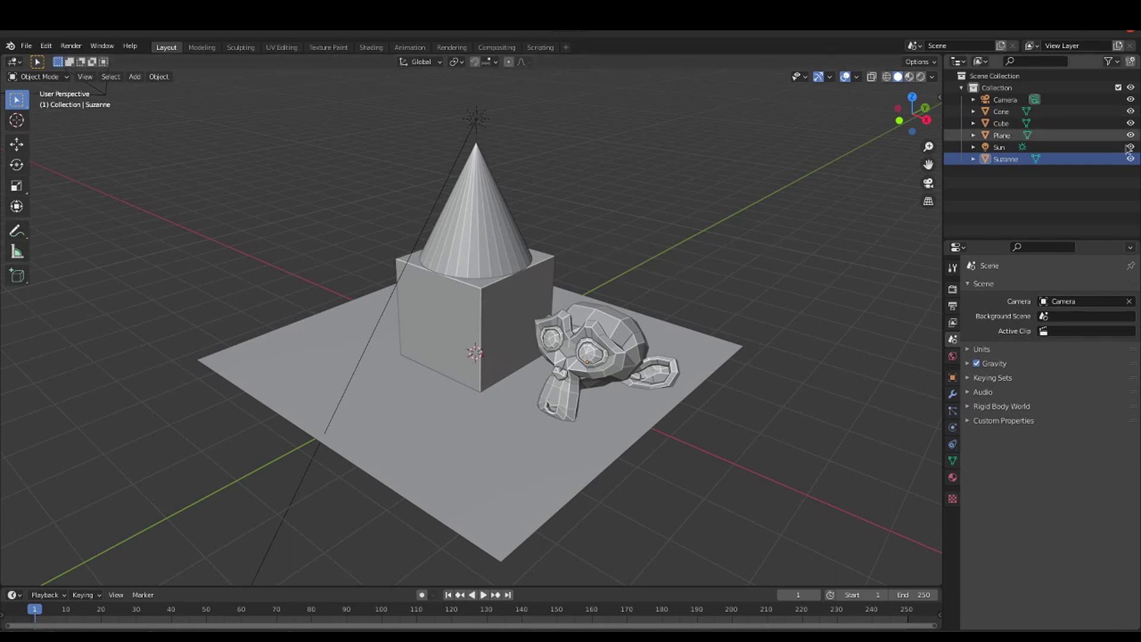
- Enable the render toggle in the Outliner filter and render the frame with F12
click(1110, 62)
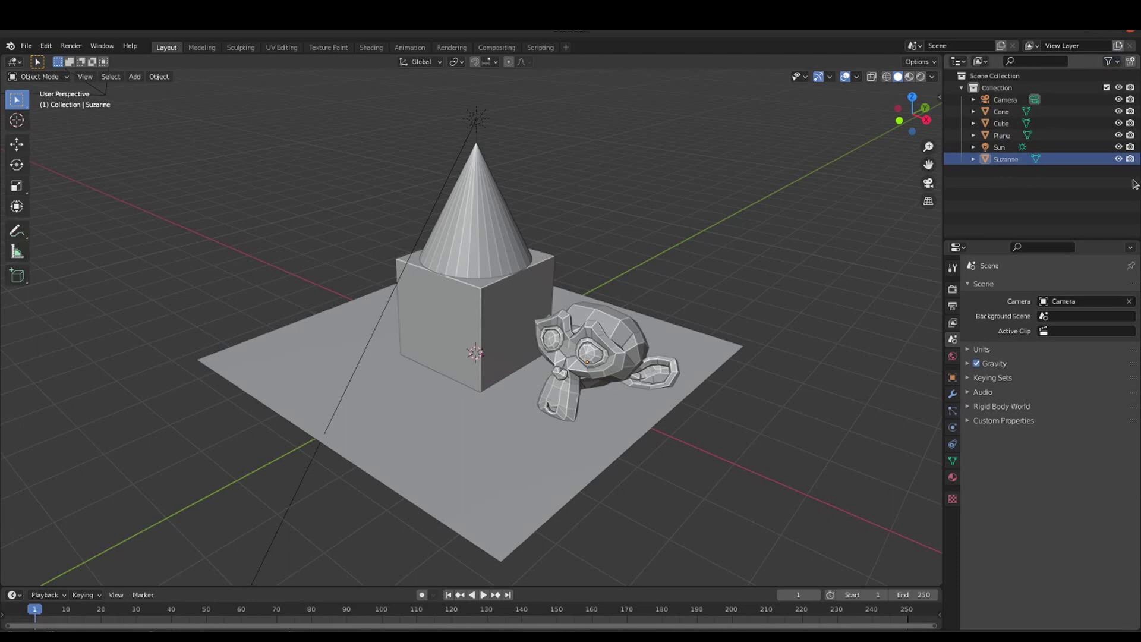
key(F12)
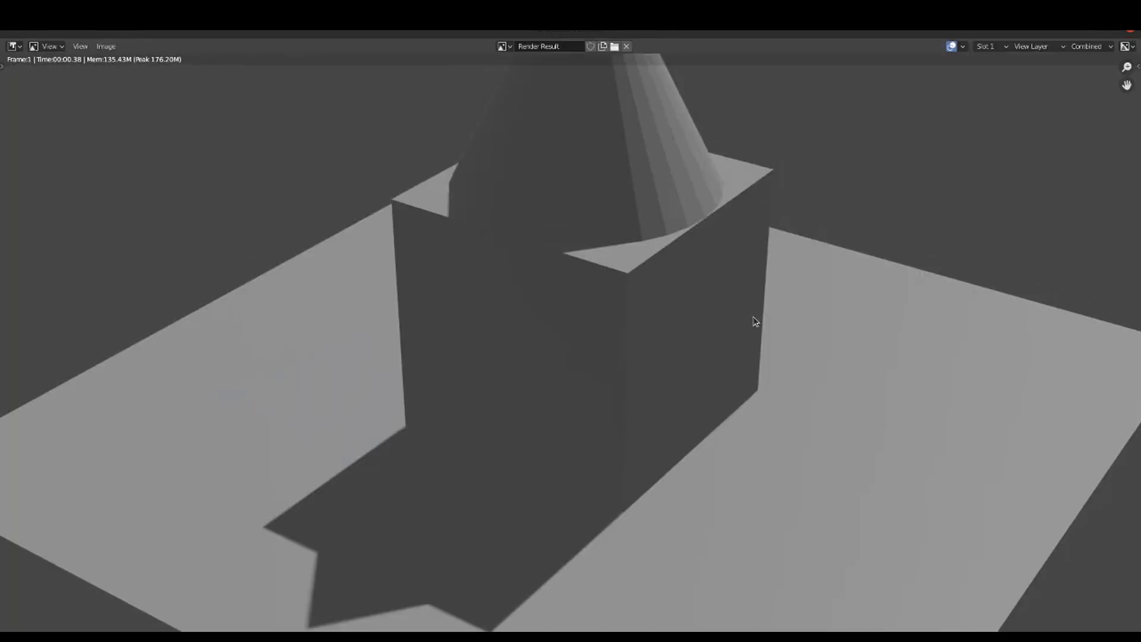
scroll(718, 331, down, 2)
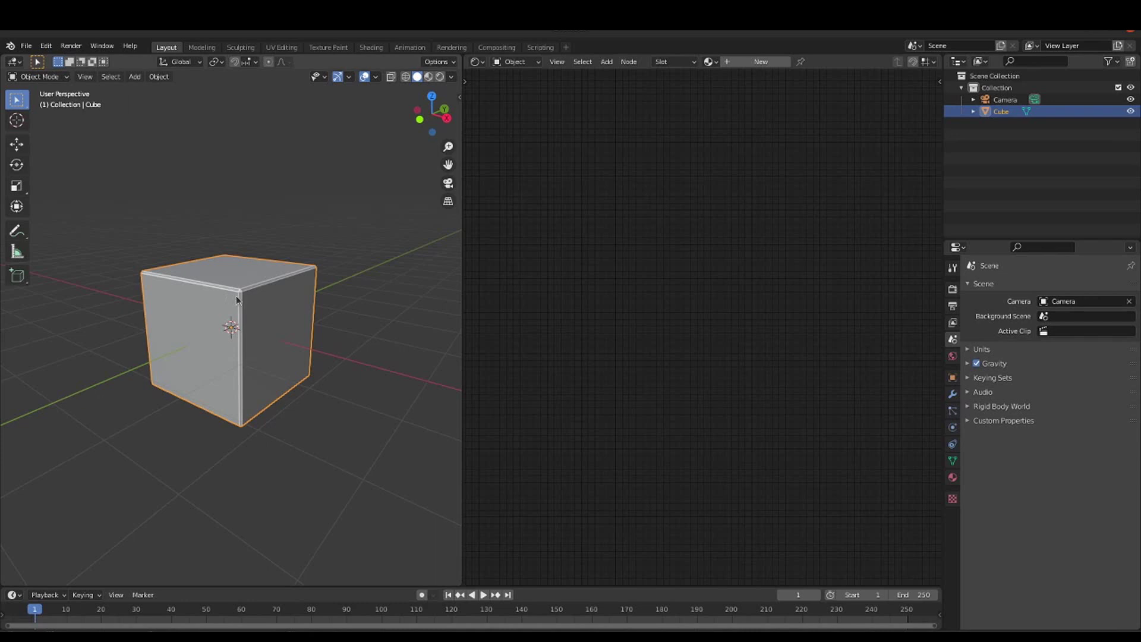
- Create a new material for the cube and shift its shader nodes left
click(753, 61)
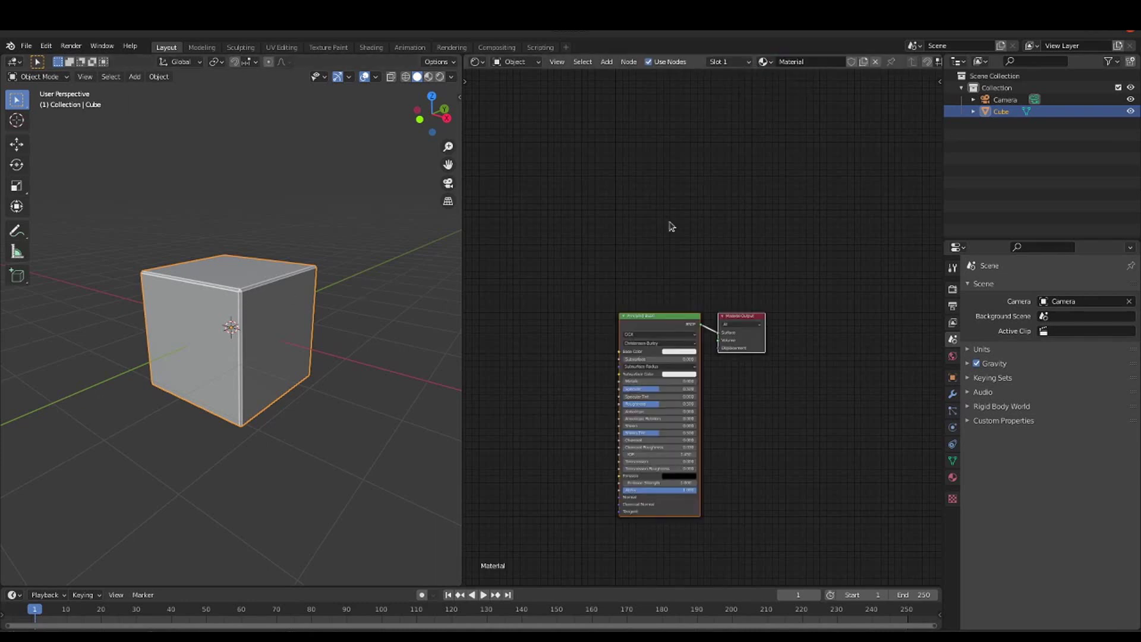
middle_drag(704, 103, 724, 113)
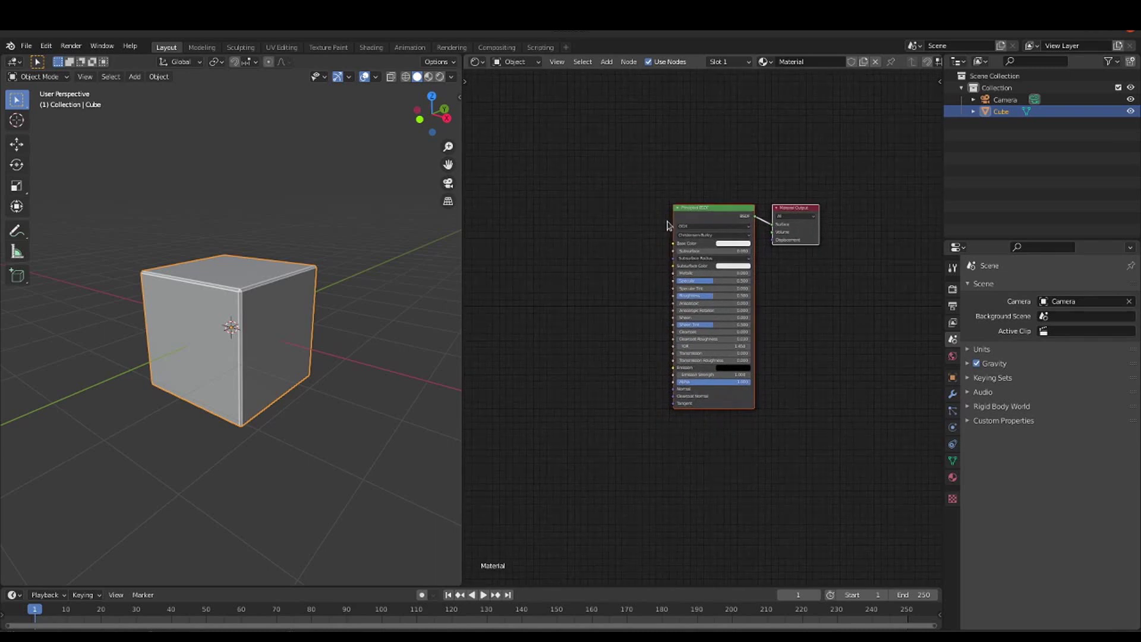
drag(693, 206, 627, 212)
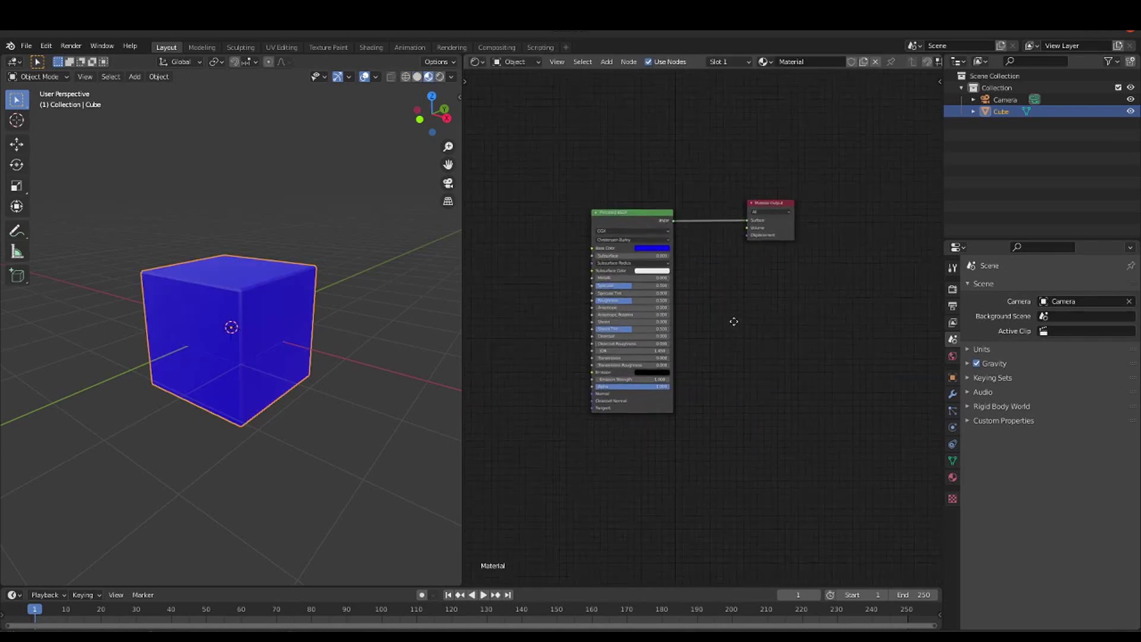
middle_drag(730, 319, 774, 331)
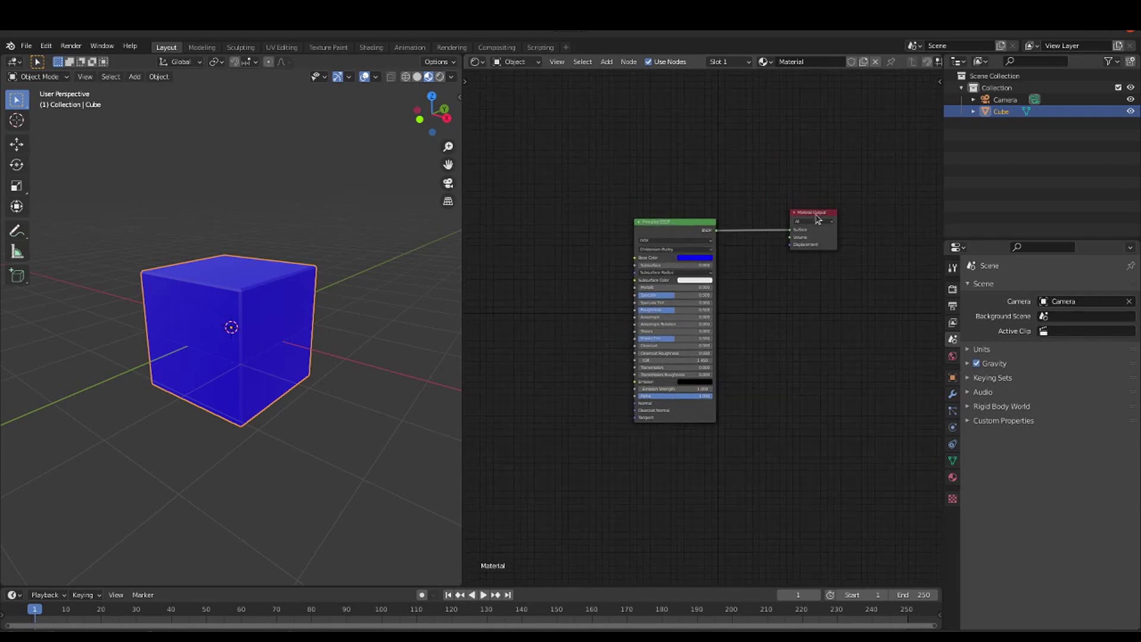
- Move Material Output to the right and duplicate the Principled BSDF node
drag(818, 216, 890, 216)
click(675, 236)
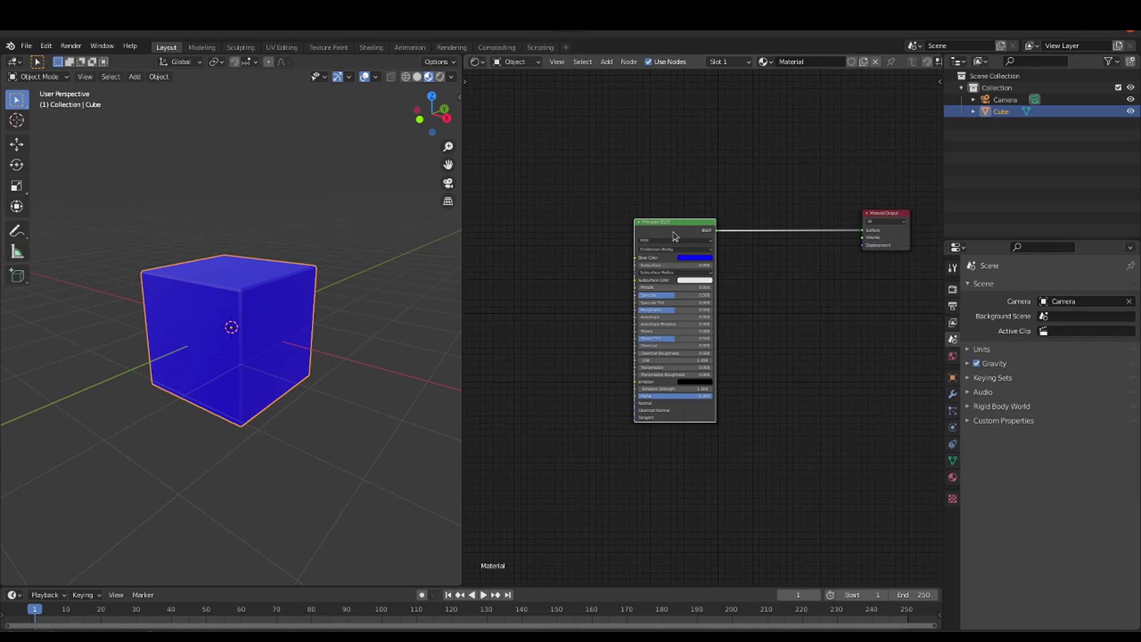
key(shift+d)
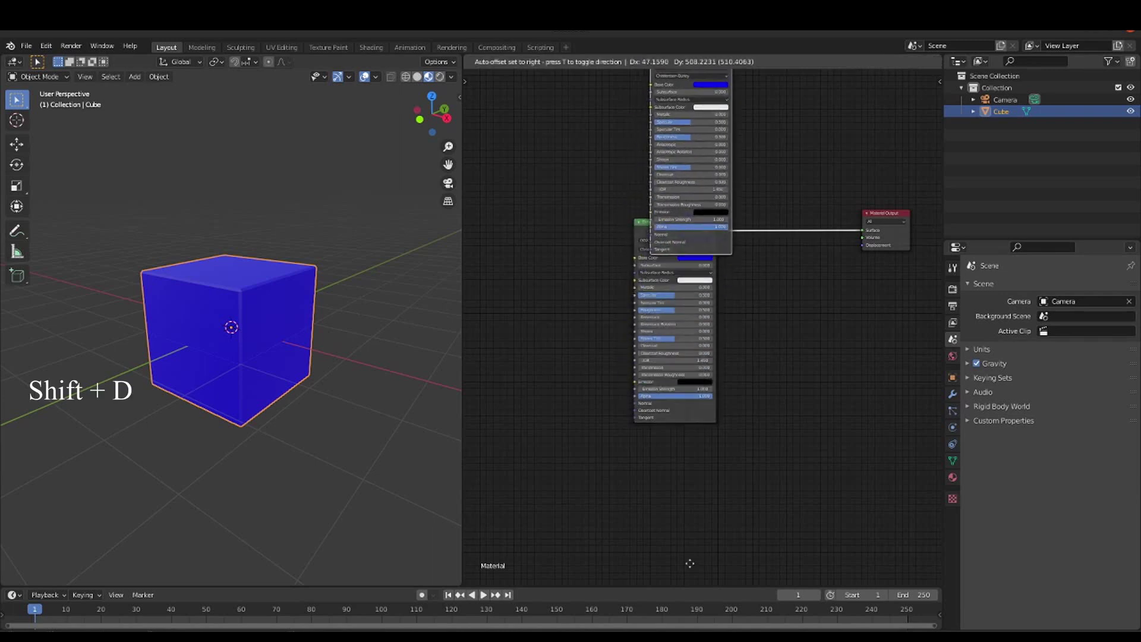
- Add an Image Texture node to the cube's shader graph
key(shift+a)
text(tex)
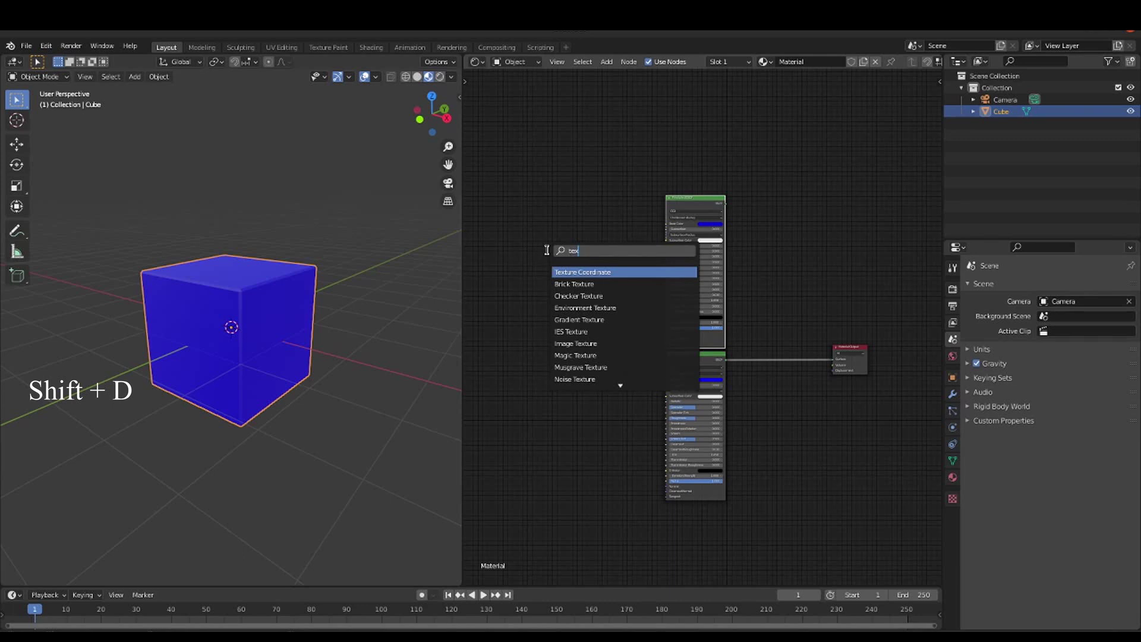
text( ima)
key(Return)
click(544, 213)
scroll(545, 211, up, 1)
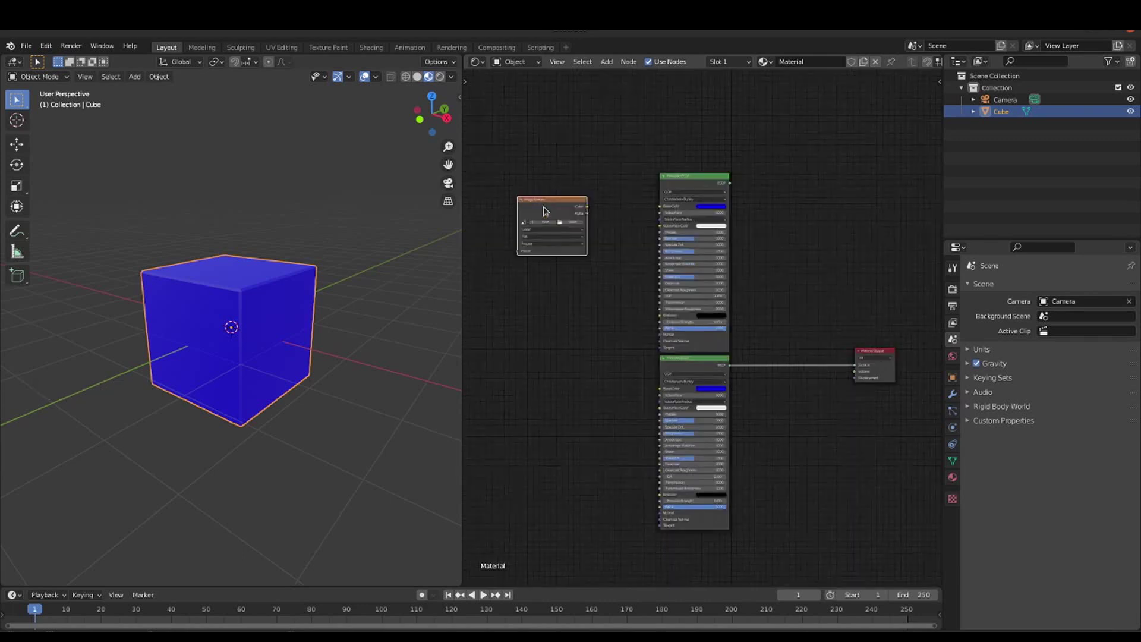
scroll(544, 211, up, 2)
- Add a Mapping node left of the image and a Texture Coordinate node
key(shift+a)
text(mapping)
key(Return)
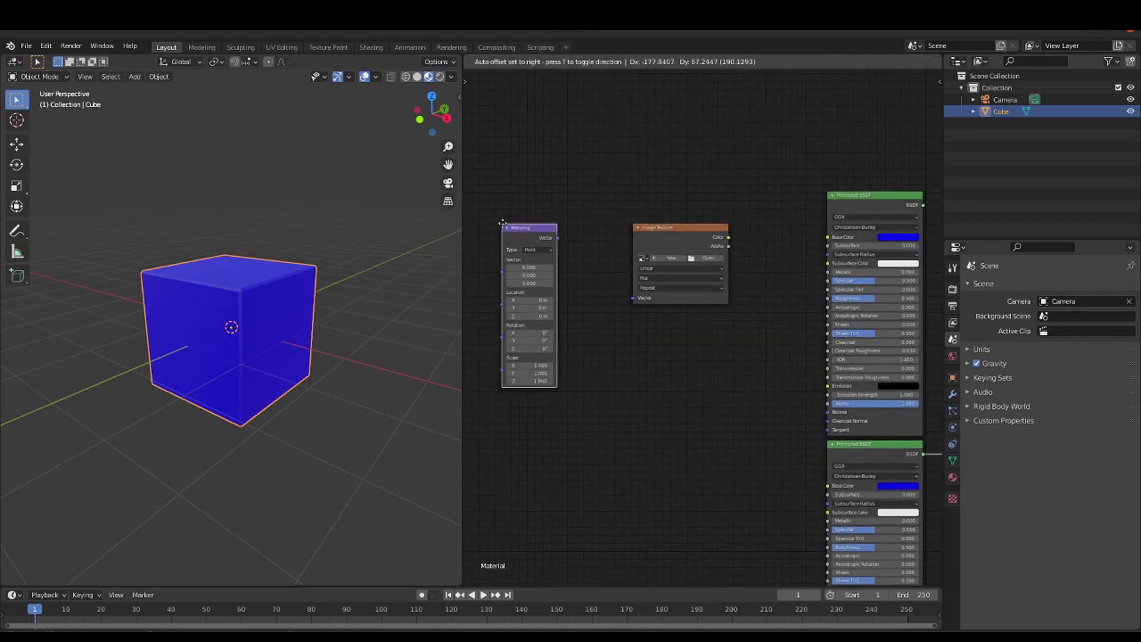
click(562, 234)
key(shift+a)
text(texture coordinate)
key(Return)
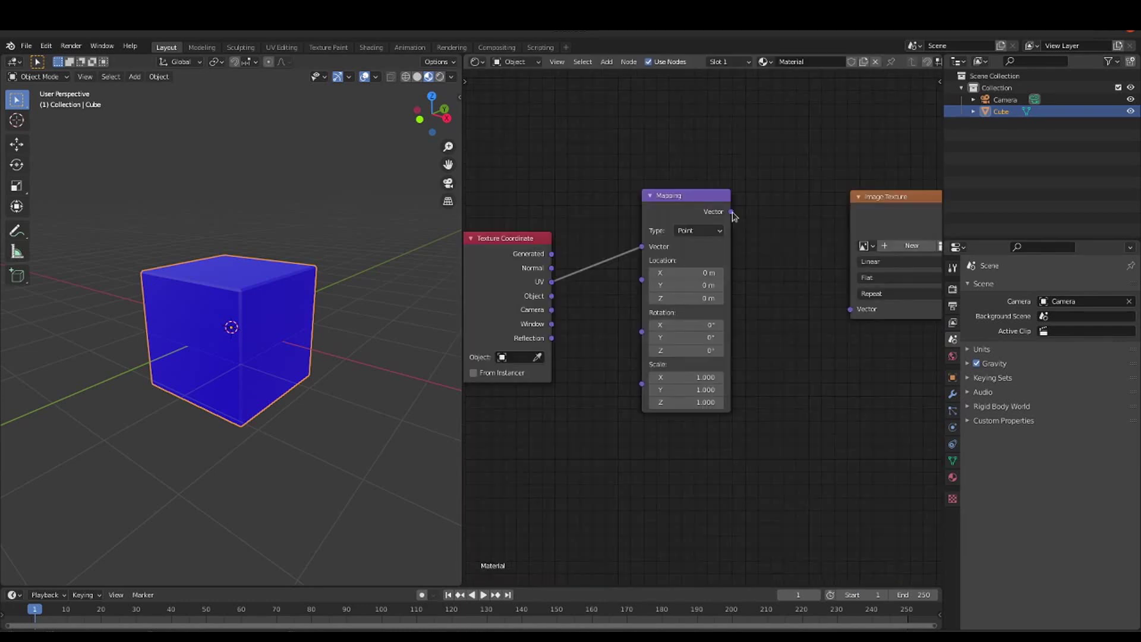
- Link Mapping to the image Vector, image Color to Base Color, and the BSDF to Material Output
drag(731, 212, 851, 308)
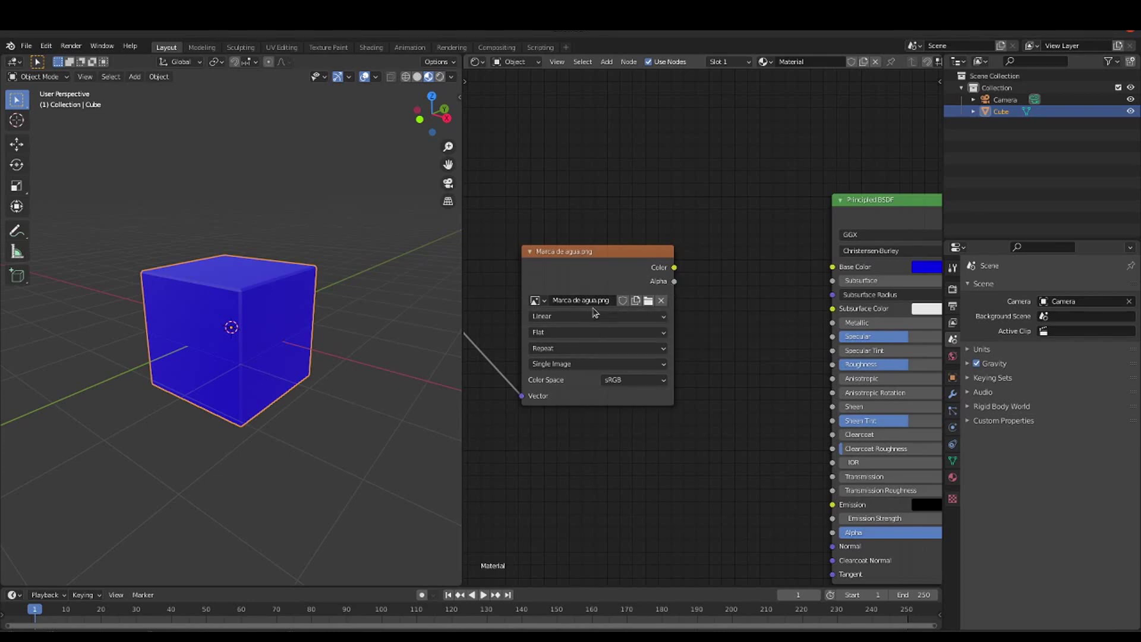
drag(674, 268, 832, 267)
scroll(831, 275, down, 3)
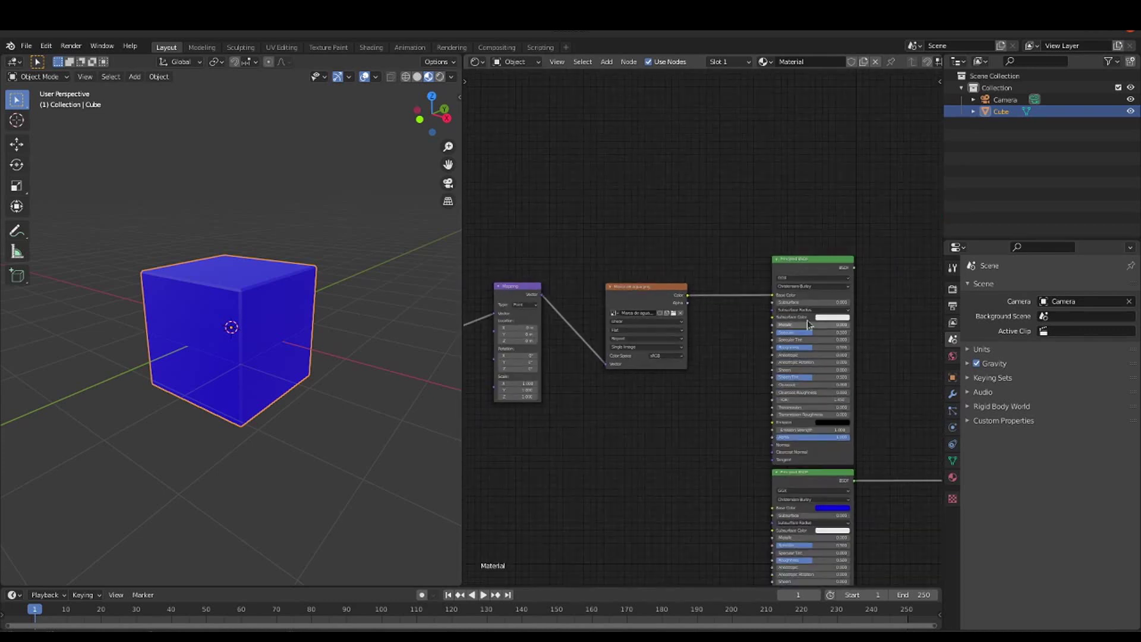
middle_drag(869, 335, 670, 293)
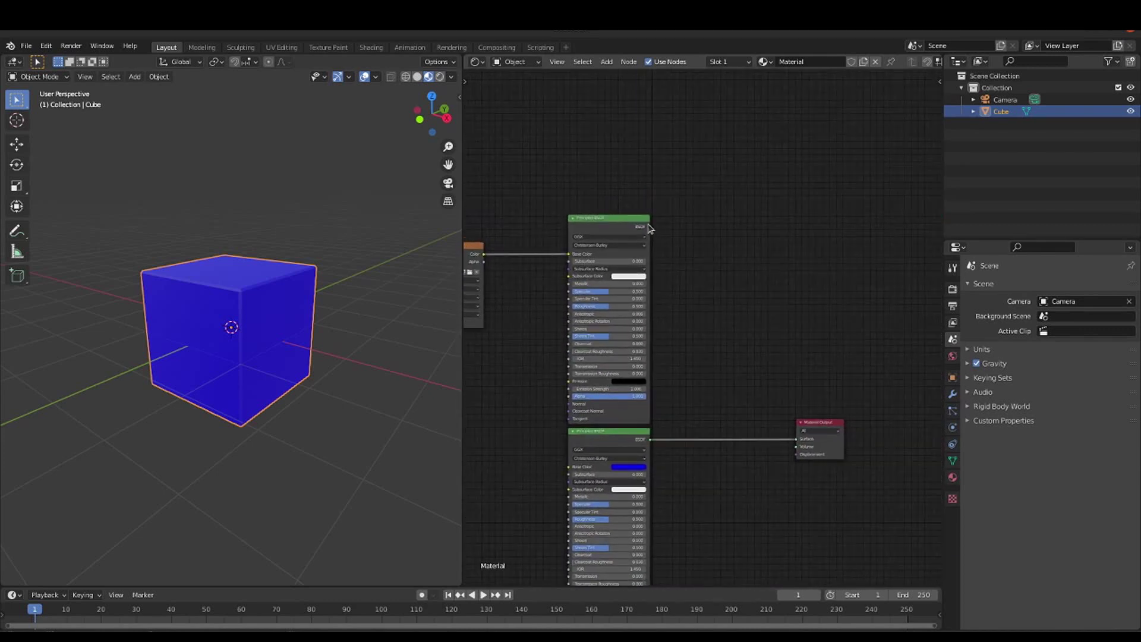
drag(650, 227, 796, 438)
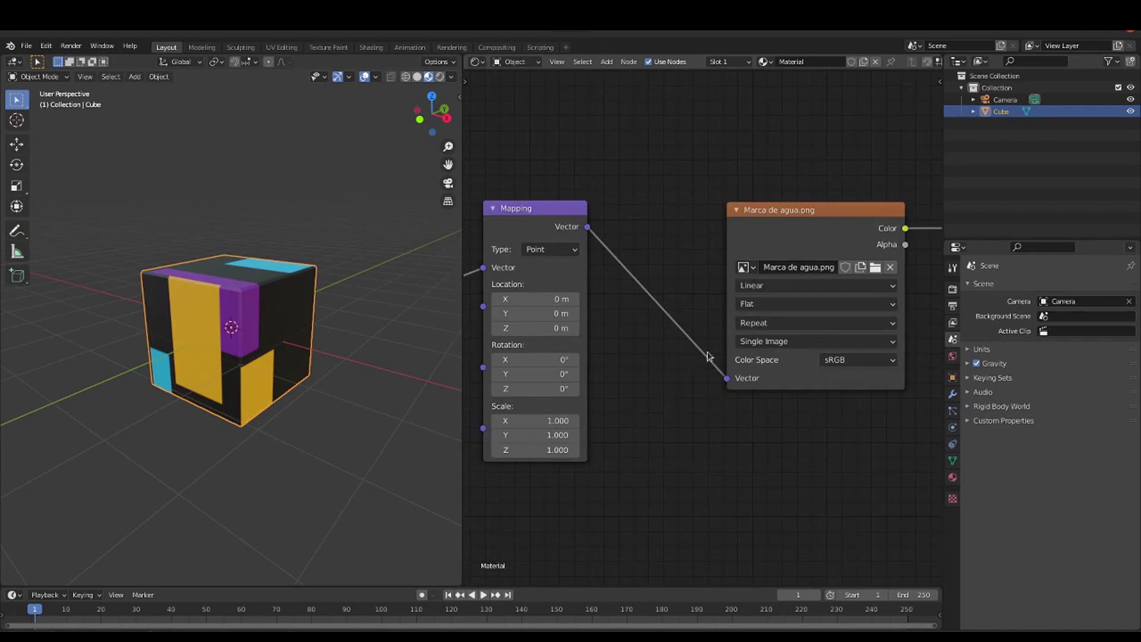
- Set the Image Texture extension to Clip so the image no longer repeats
click(777, 326)
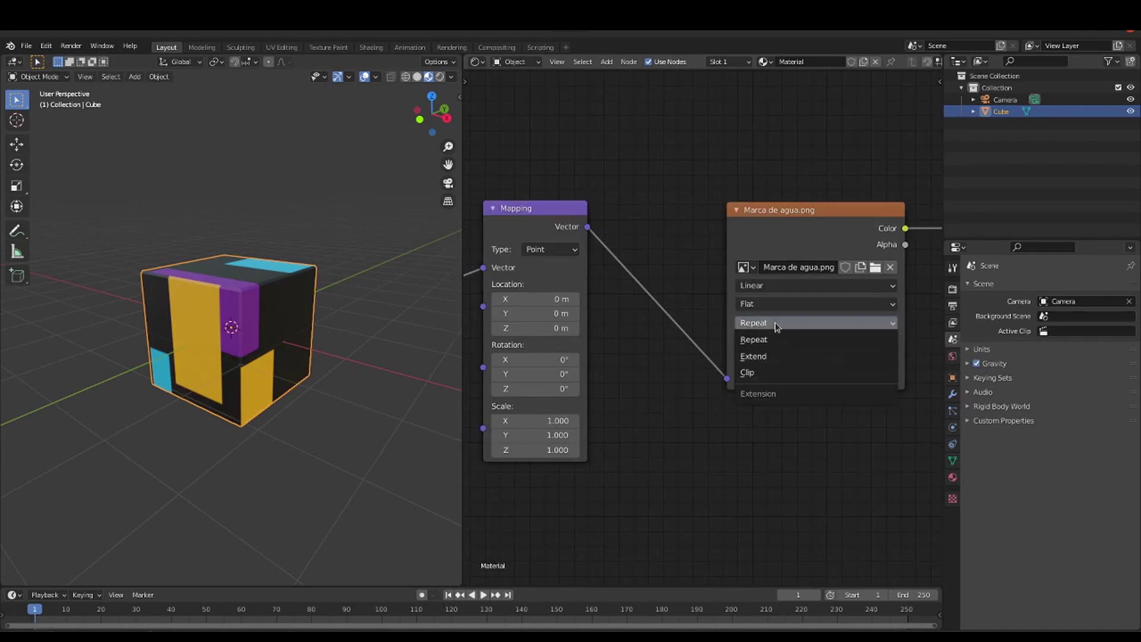
click(748, 372)
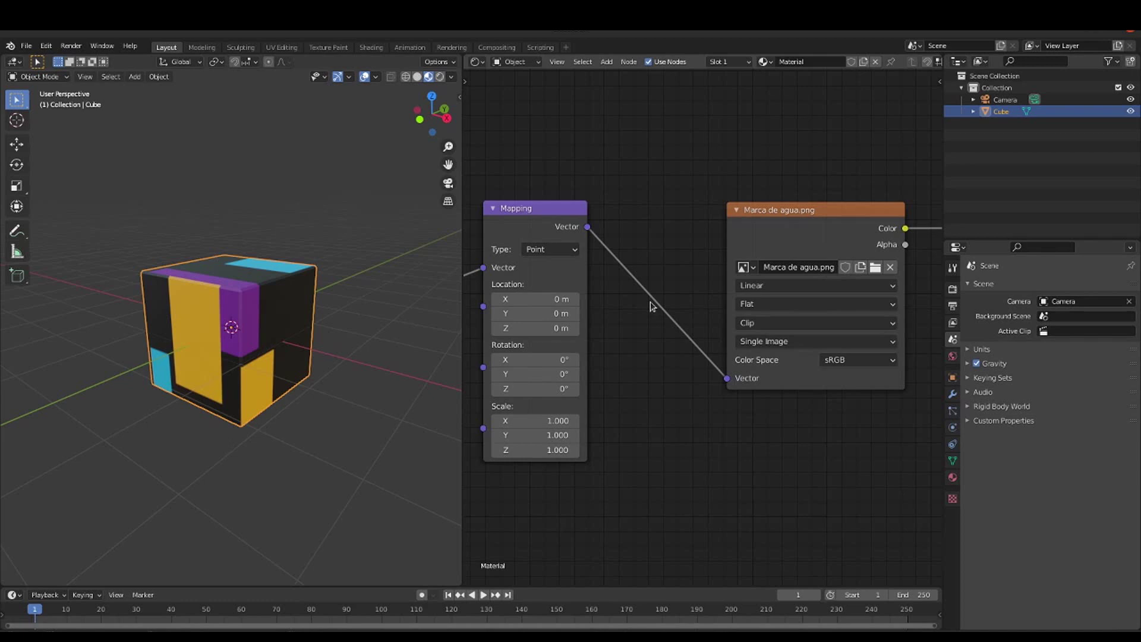
drag(535, 420, 523, 450)
drag(535, 299, 559, 299)
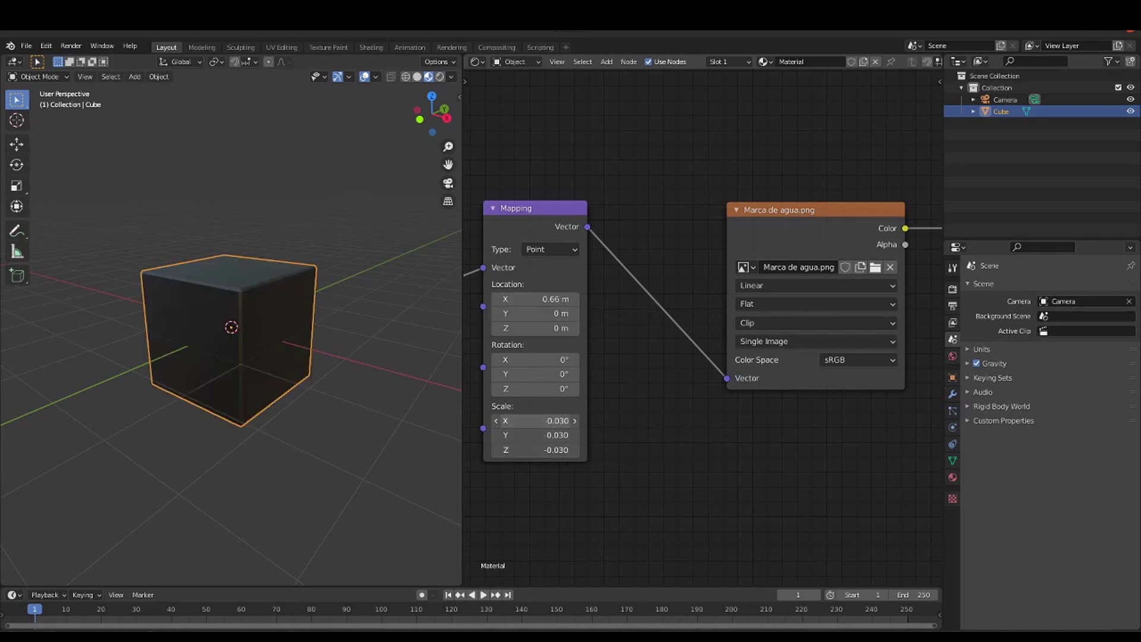
key(ctrl+z)
key(ctrl+z)
key(ctrl+z)
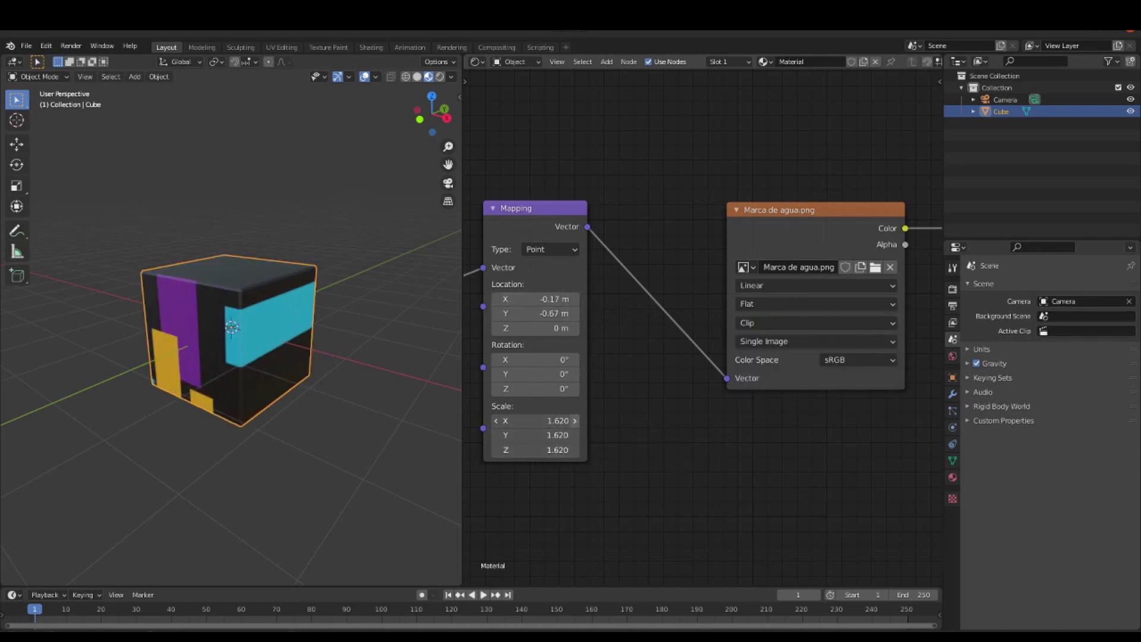
- Adjust Mapping scale, location and 90° Z rotation to place the logo on the front face
drag(535, 421, 552, 450)
drag(535, 299, 517, 299)
mouse_move(535, 314)
mouse_down()
mouse_move(511, 313)
mouse_move(547, 313)
mouse_up()
drag(535, 388, 558, 389)
drag(535, 298, 558, 299)
drag(534, 435, 559, 435)
drag(535, 313, 558, 313)
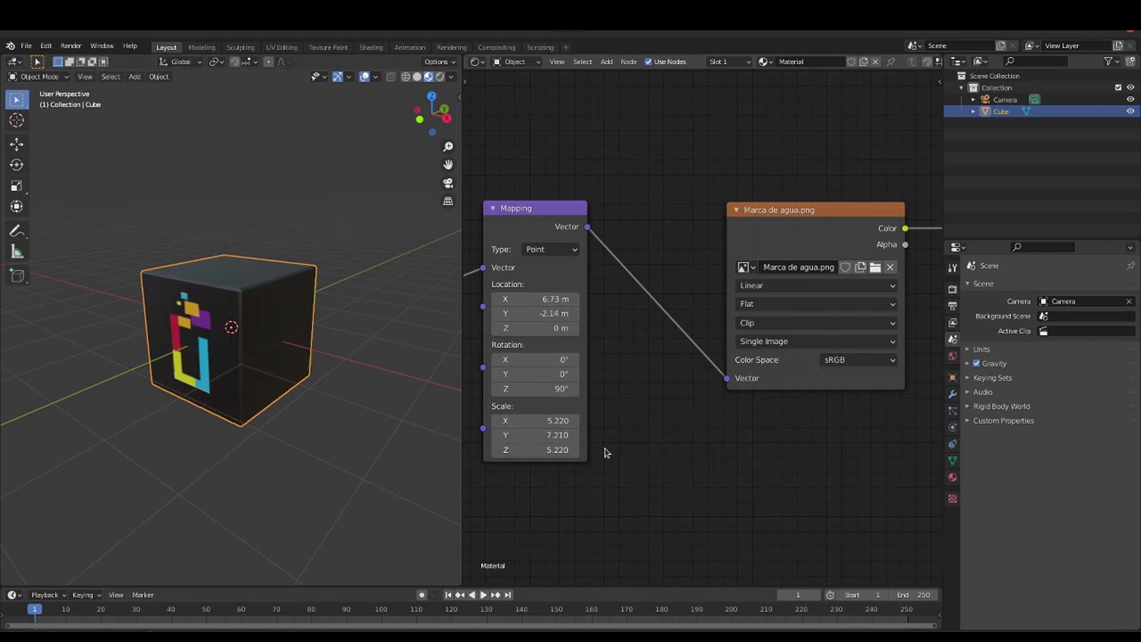
- Add a Mix Shader onto the link before the Material Output
key(shift+a)
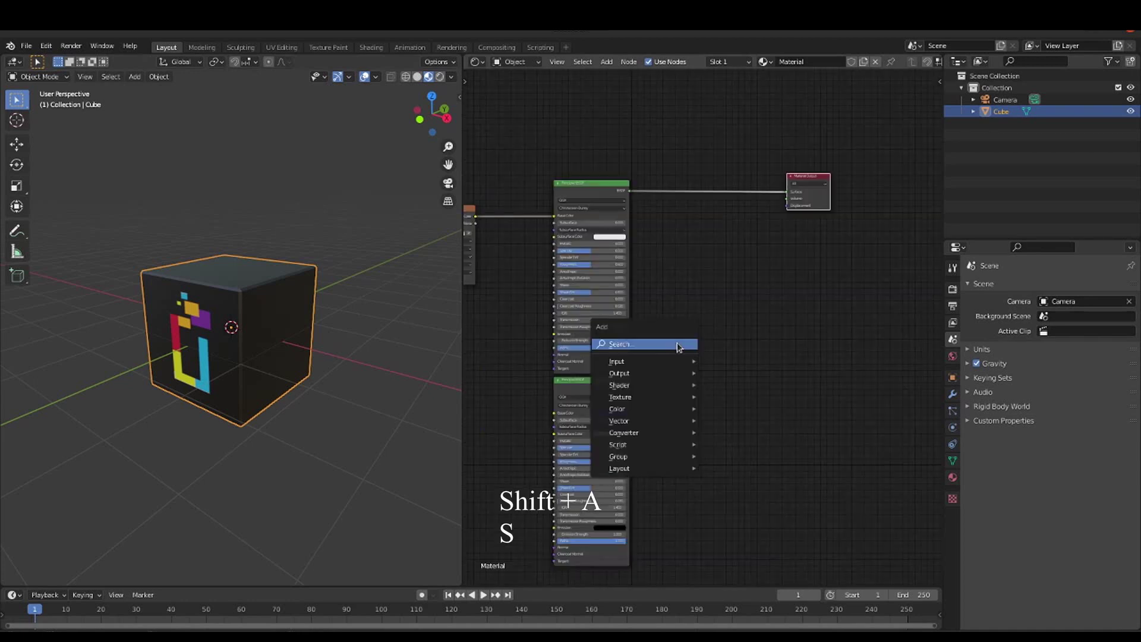
text(s)
text(mix)
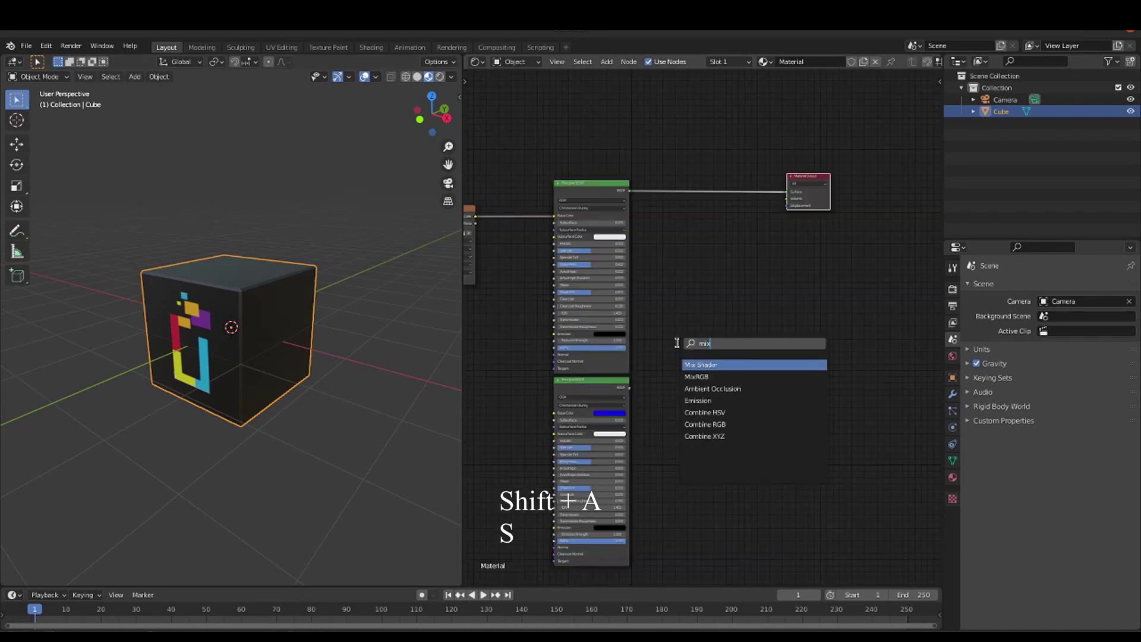
key(Return)
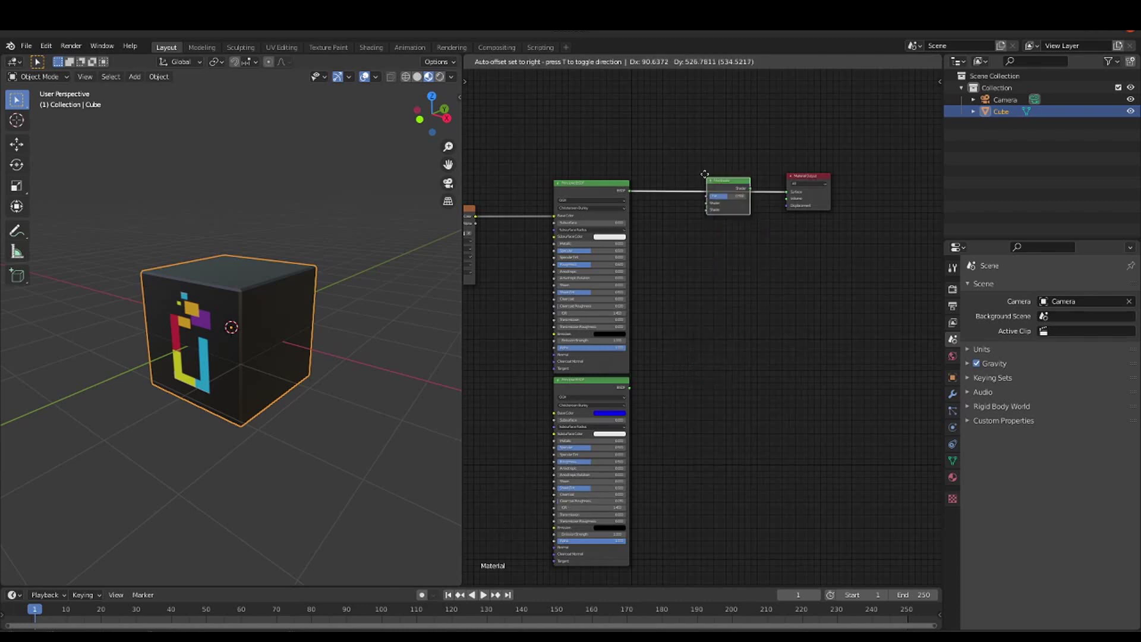
click(722, 162)
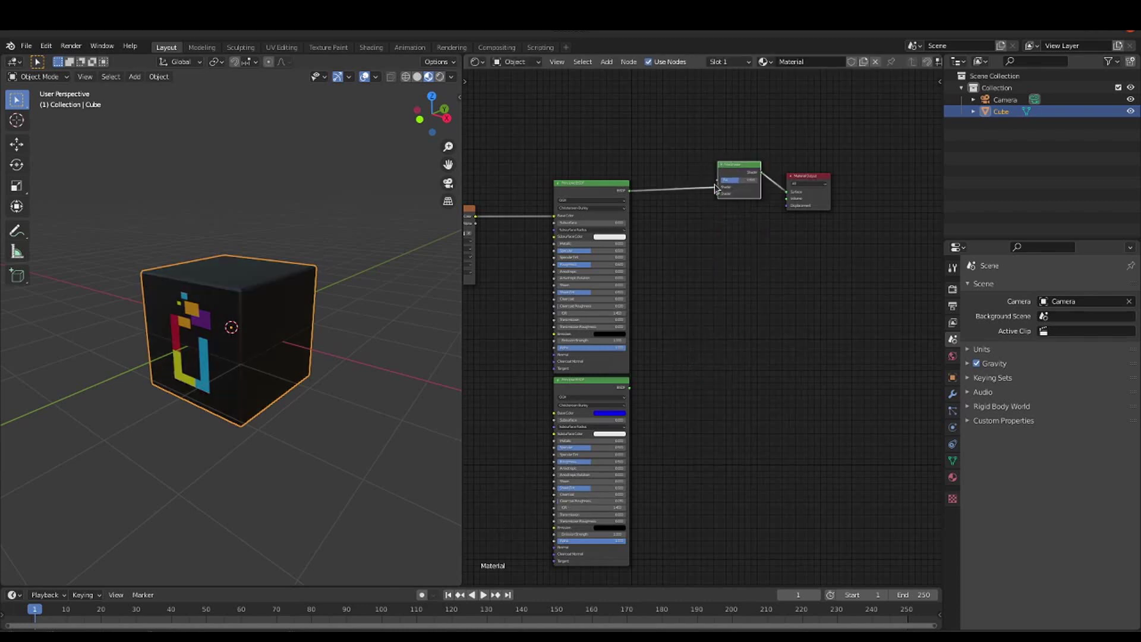
- Connect the blue and logo shaders to the Mix Shader and the image Alpha to Fac
drag(716, 187, 717, 193)
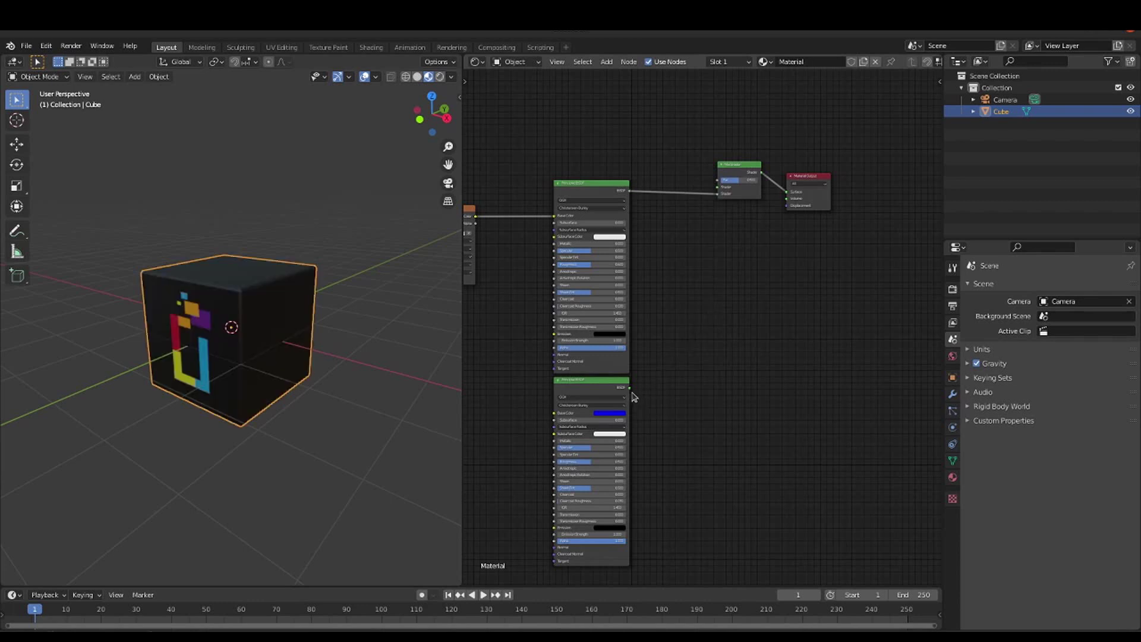
drag(629, 388, 717, 188)
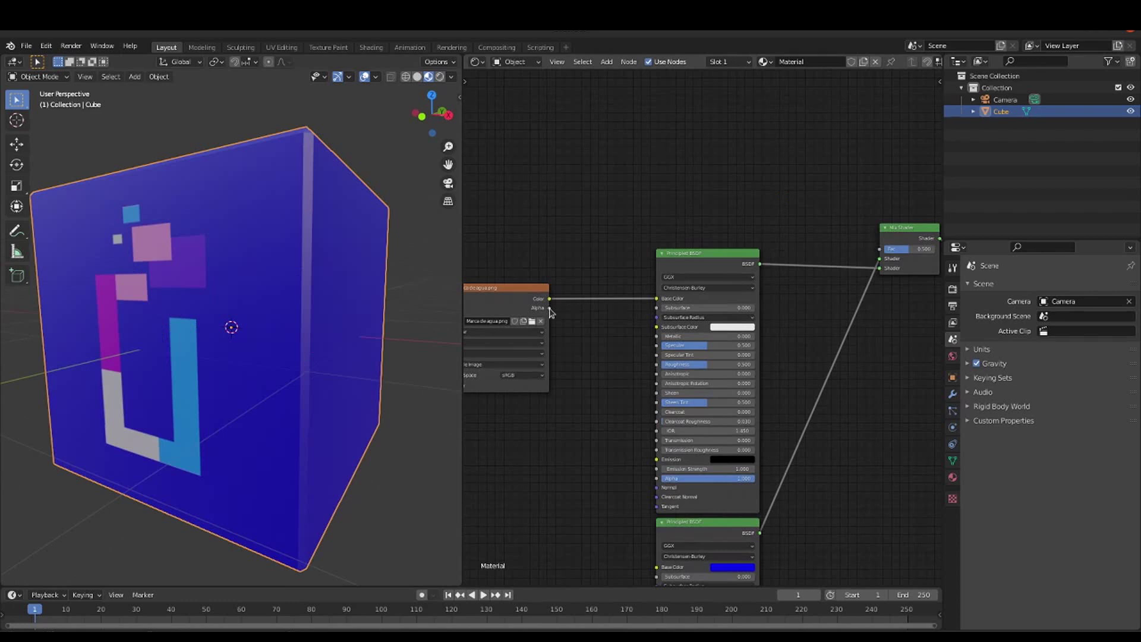
drag(550, 309, 883, 249)
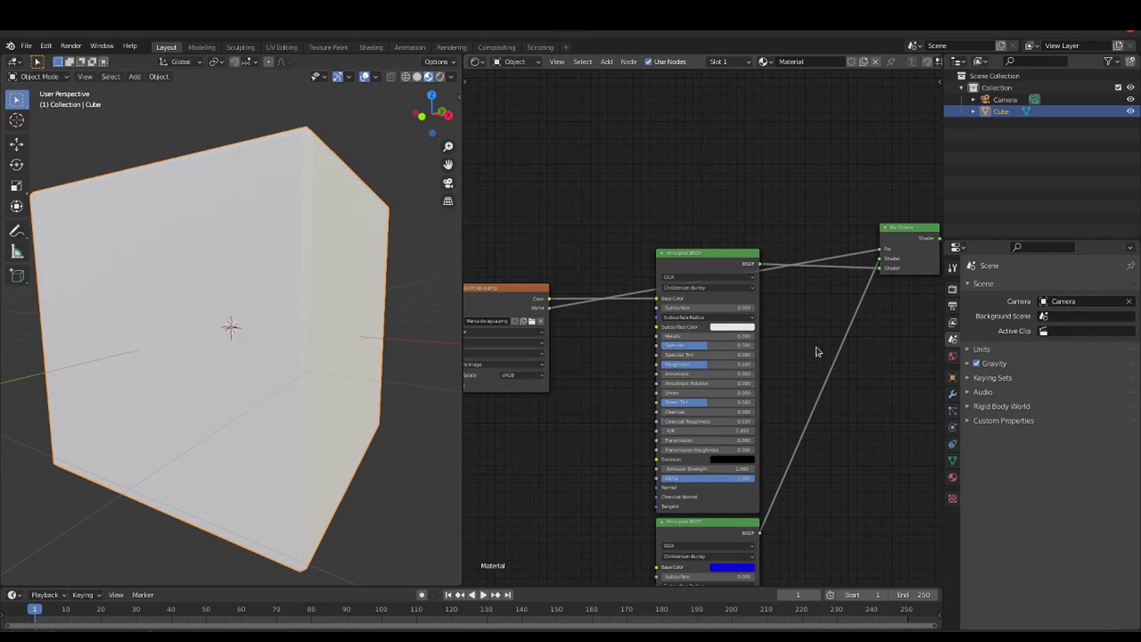
middle_drag(262, 374, 225, 363)
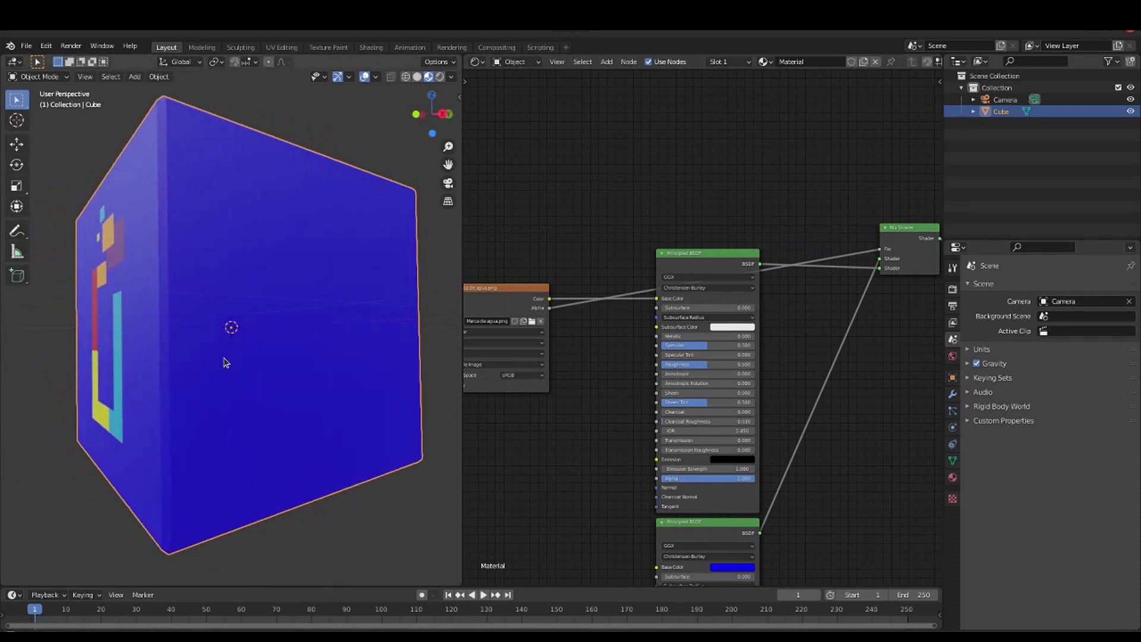
middle_drag(125, 323, 163, 336)
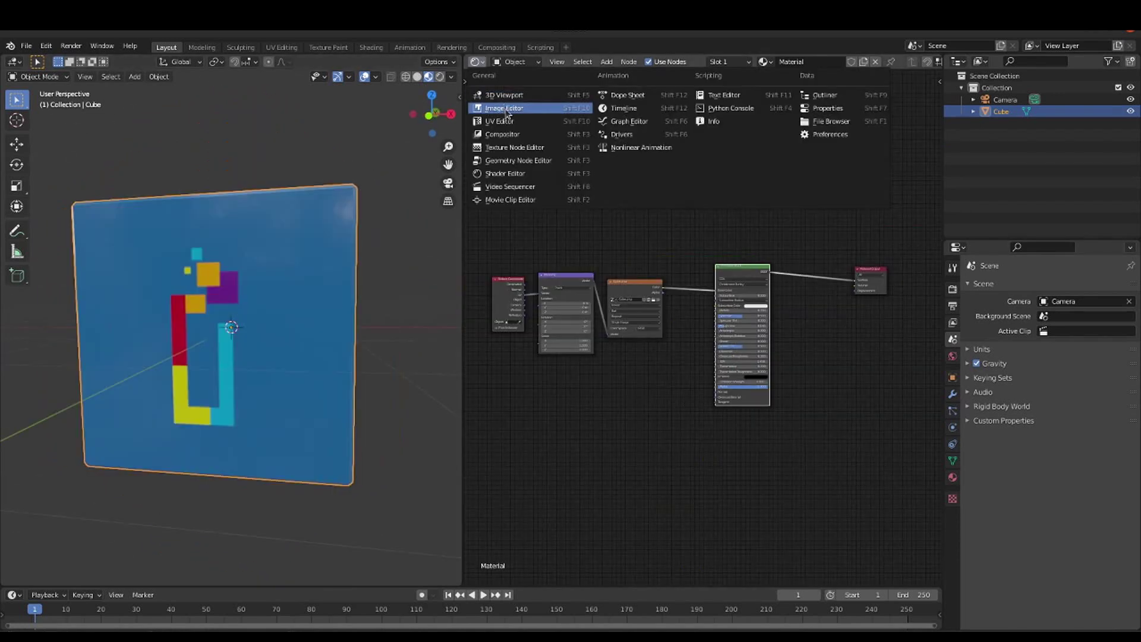
- Switch the node editor to the UV/Image Editor displaying Cube.png
click(506, 109)
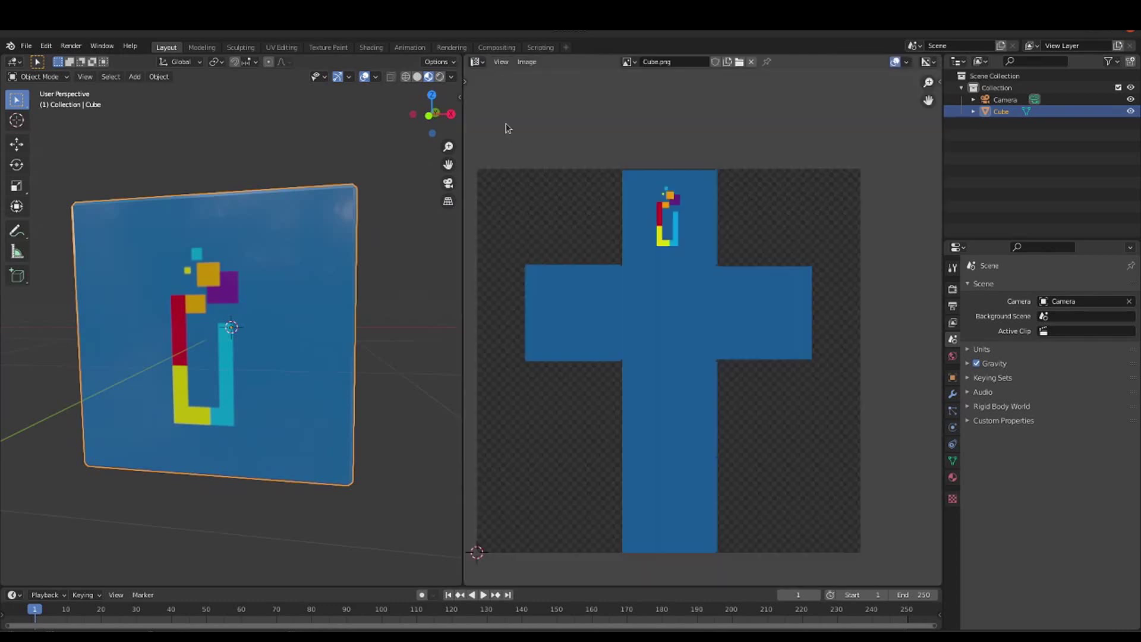
click(479, 63)
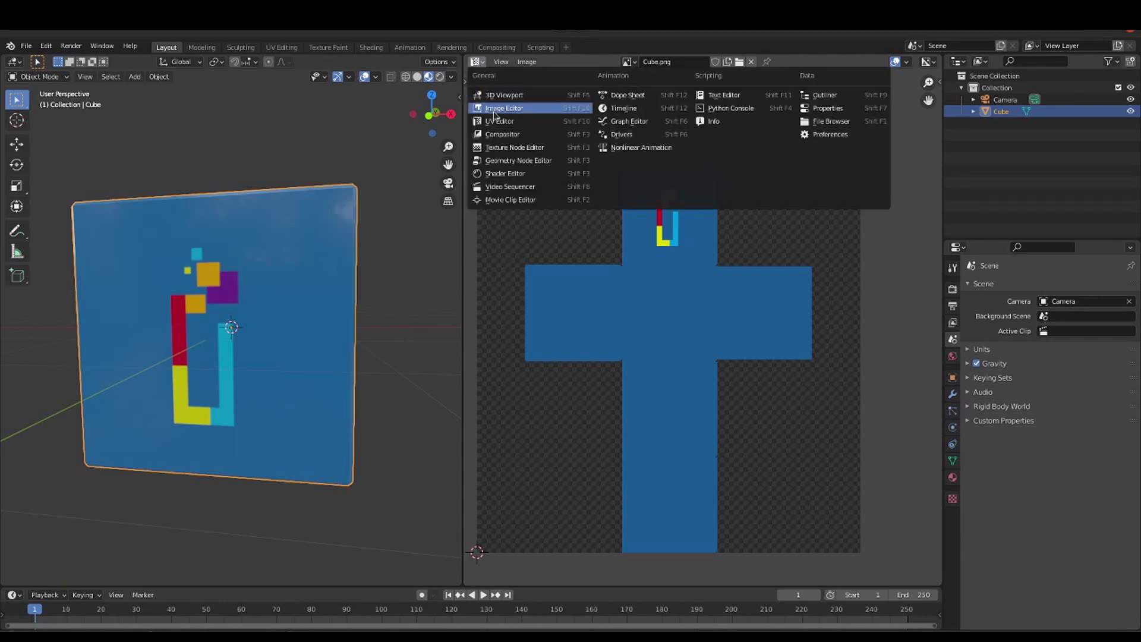